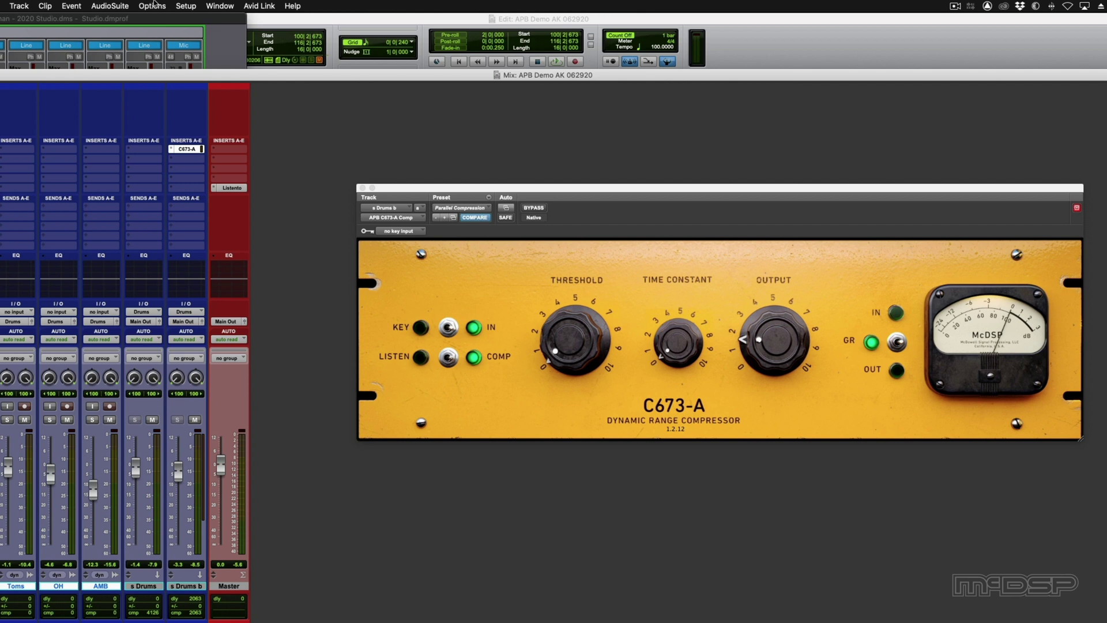
Inspect channel 1's hardware insert delay in the I/O settings and close them unchanged
left_click(187, 6)
left_click(259, 68)
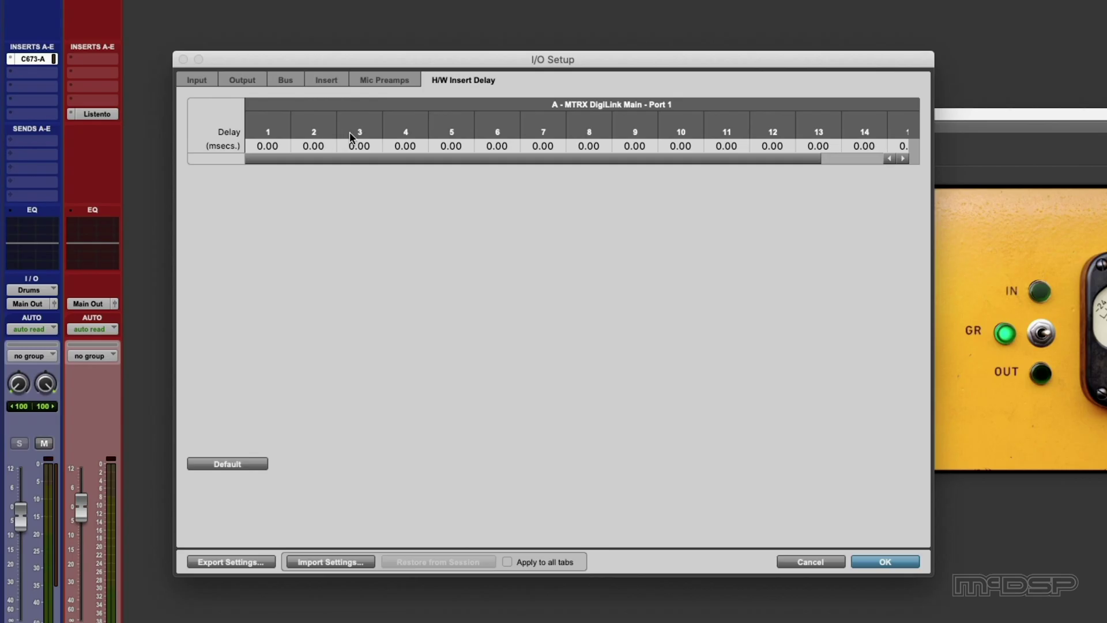
left_click(268, 147)
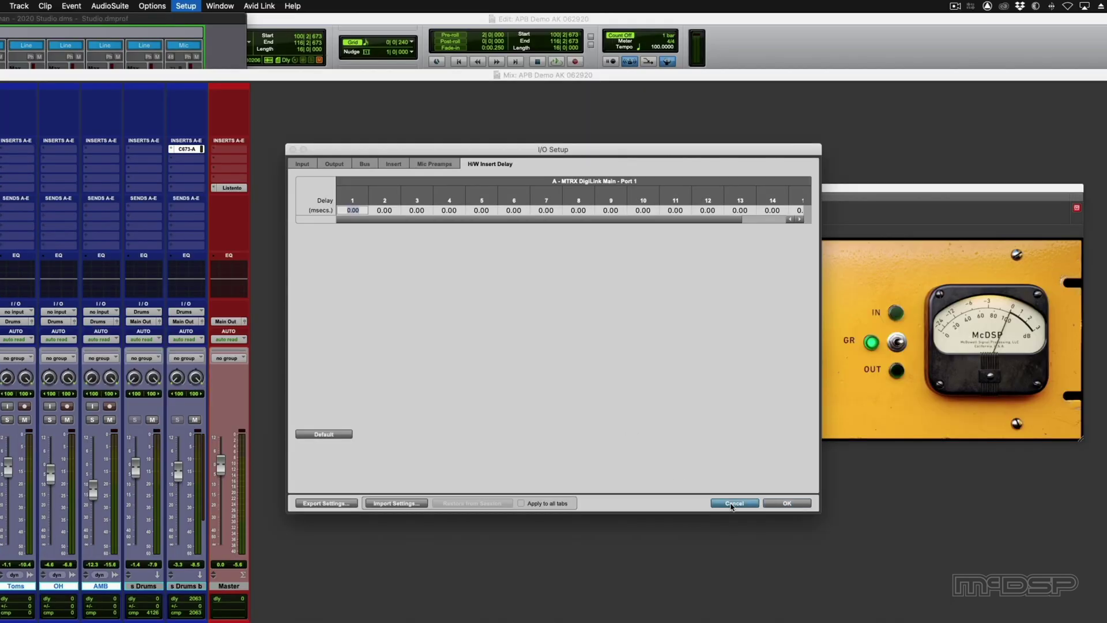
left_click(731, 505)
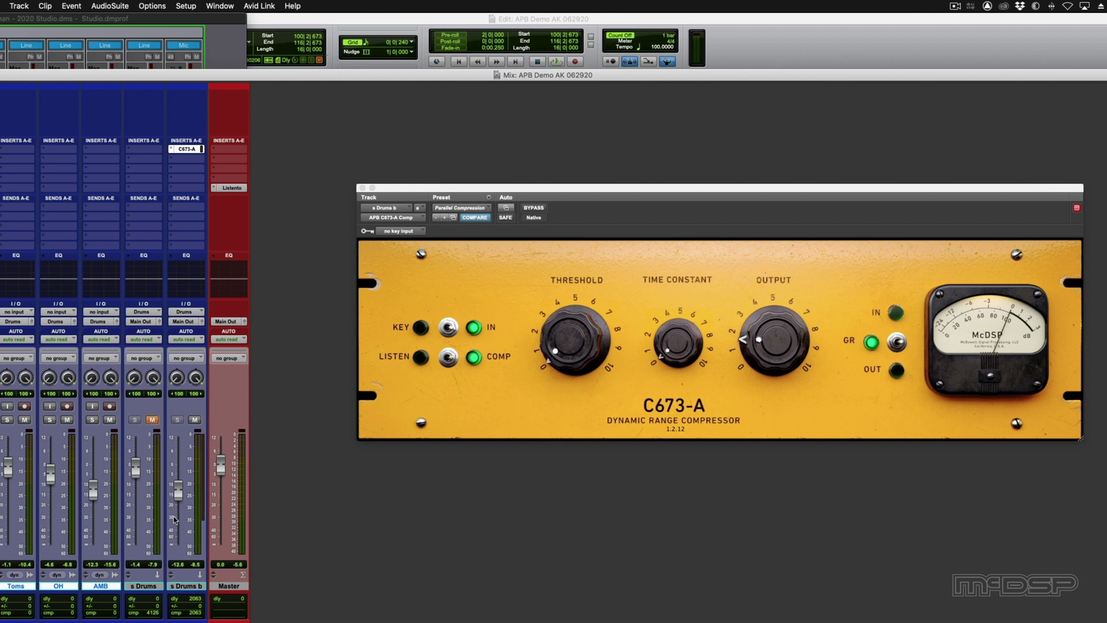
Raise s Drums b to +2.8 and set C673-A threshold -35.6, time constant about 173.8
left_click_drag(176, 494, 178, 463)
left_click_drag(568, 338, 568, 325)
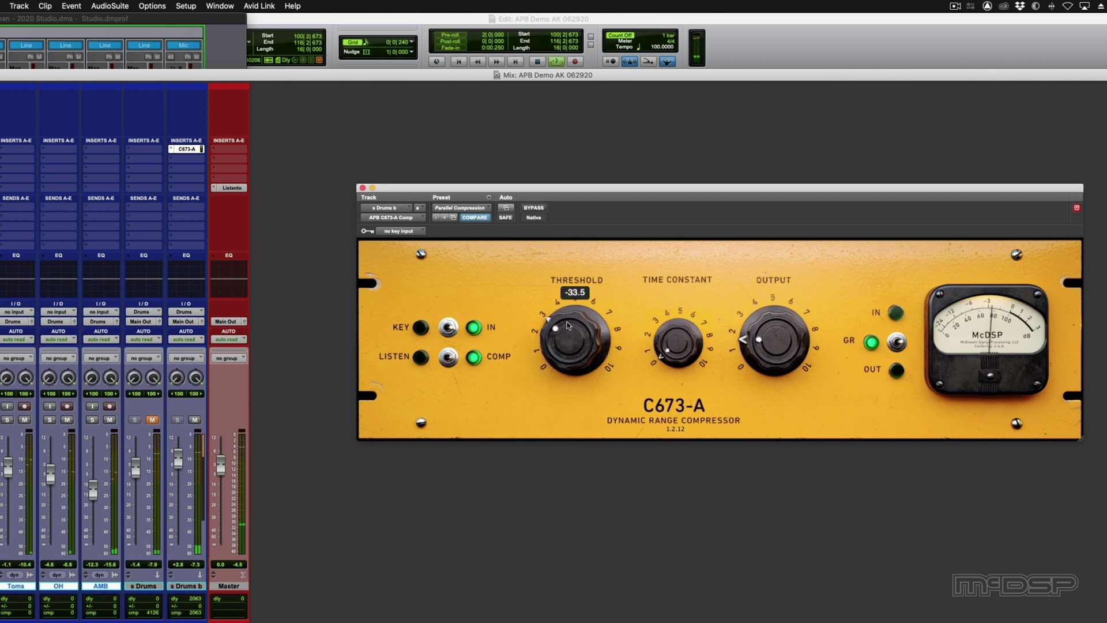
left_click_drag(666, 336, 681, 317)
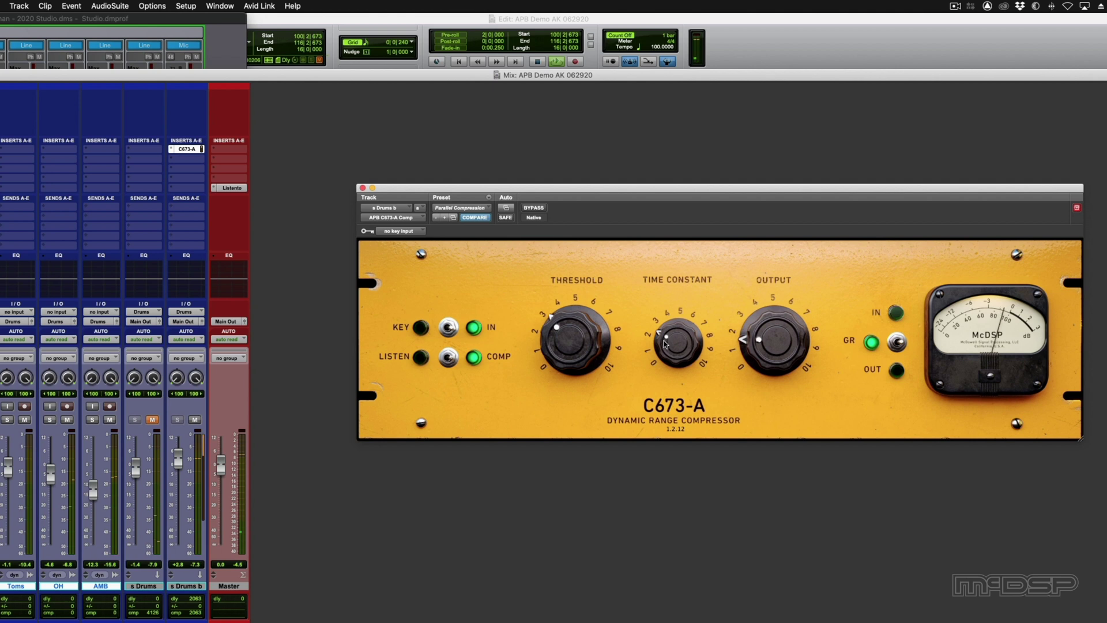
left_click_drag(667, 341, 666, 398)
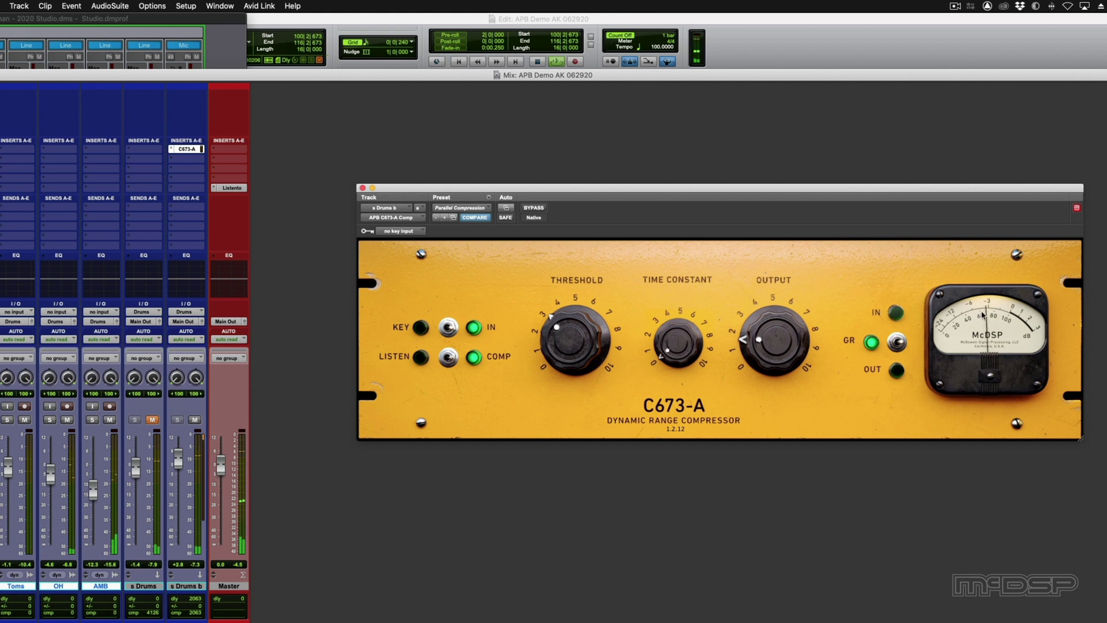
left_click_drag(552, 334, 547, 352)
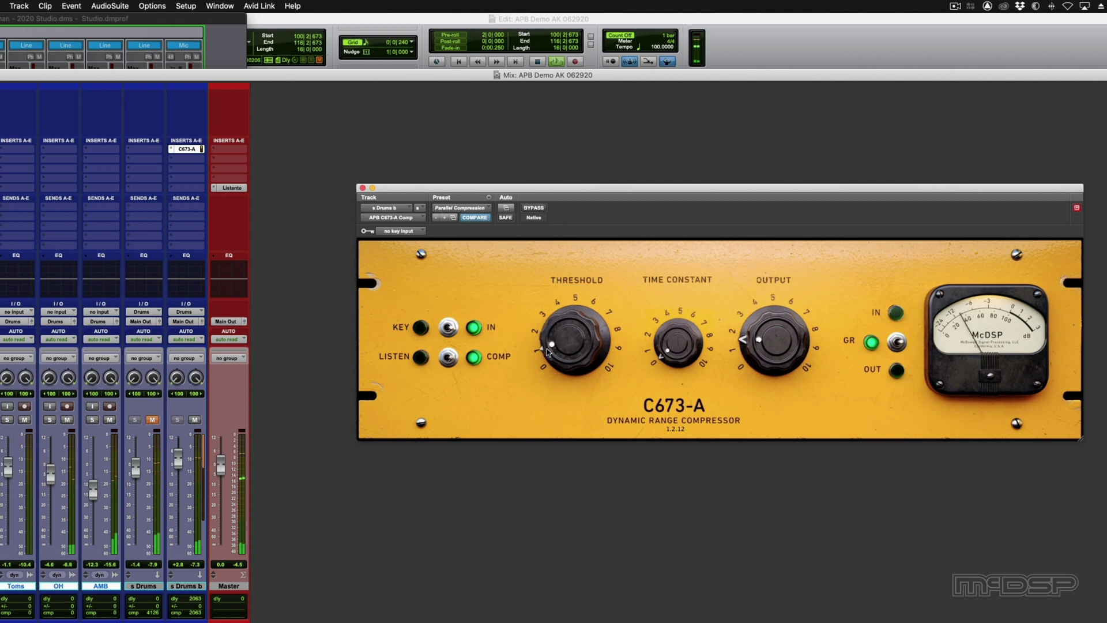
Raise the C673-A output, reset s Drums to 0.0, and ride s Drums b down then up to -11.3
left_click_drag(751, 340, 753, 331)
scroll(752, 332, "up", 5)
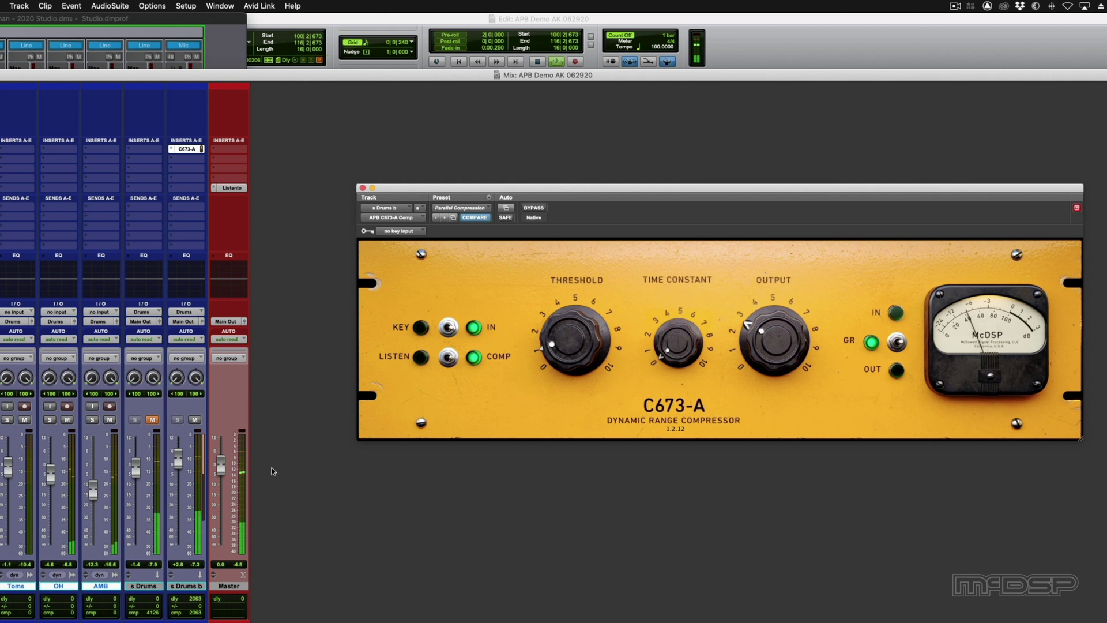
left_click_drag(177, 466, 170, 515)
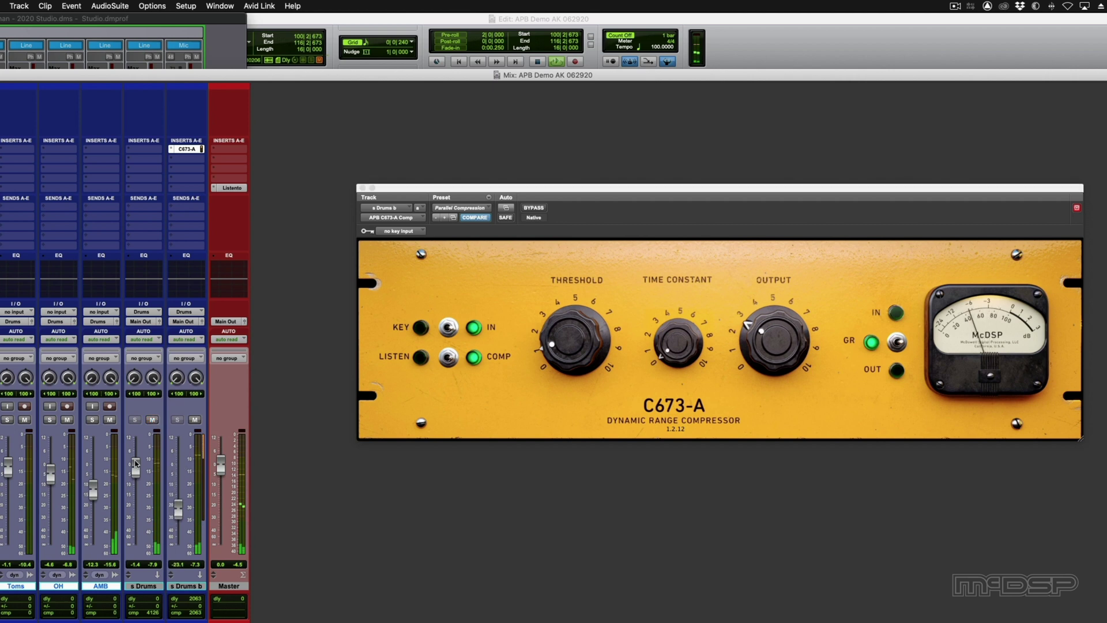
left_click_drag(178, 508, 178, 555)
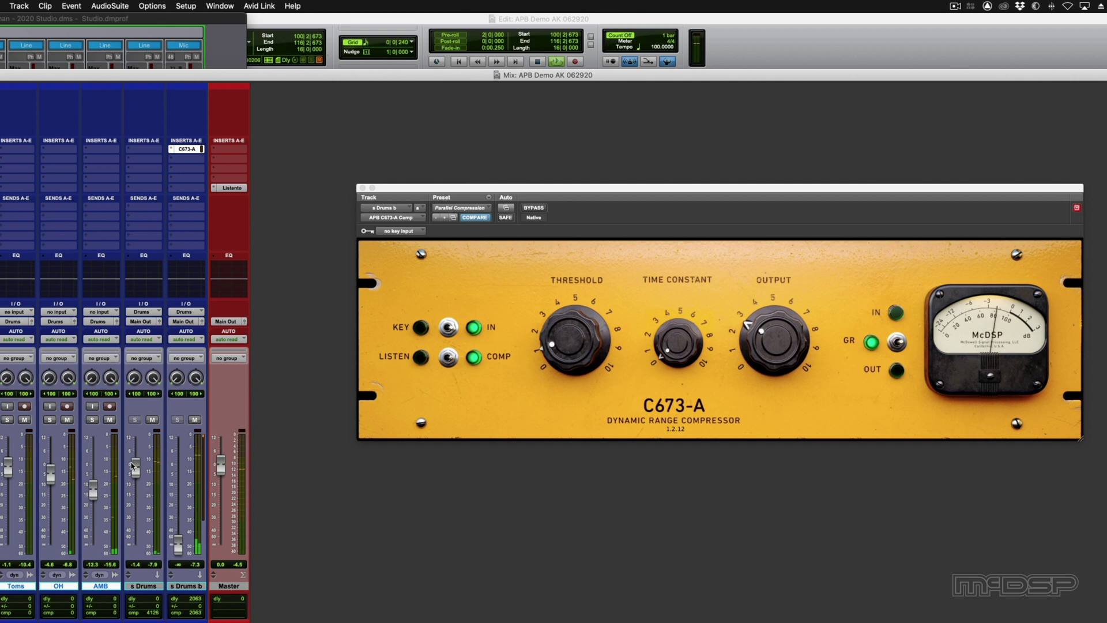
left_click(137, 468, "alt")
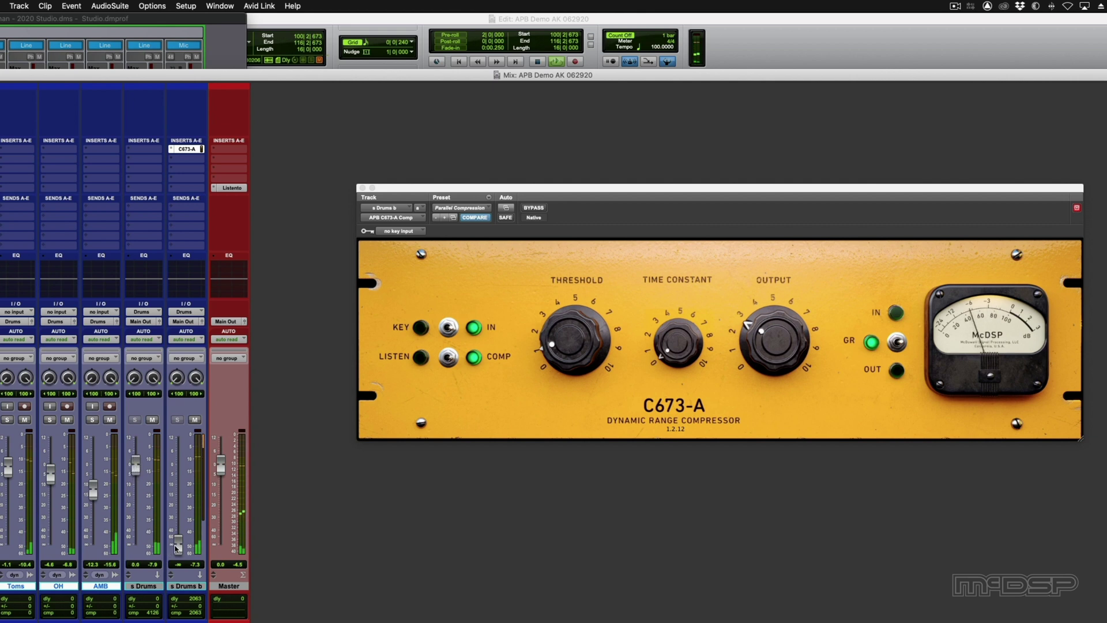
left_click_drag(180, 543, 177, 466)
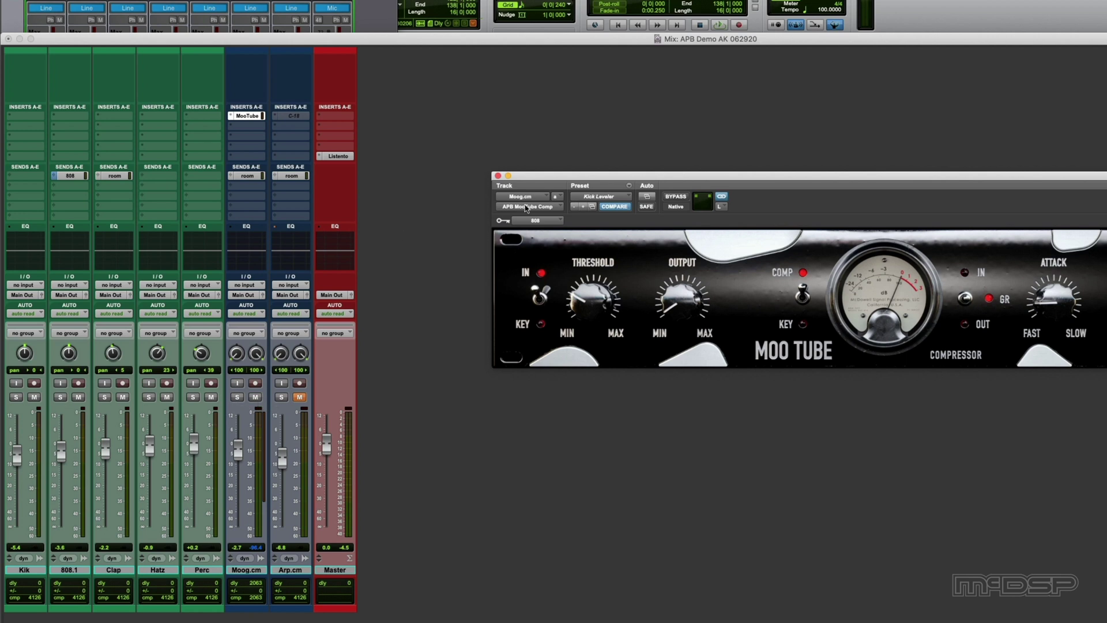
Bypass the Moo Tube on Moog.cm and play the song, then switch the compressor back on
left_click(676, 196)
key("space")
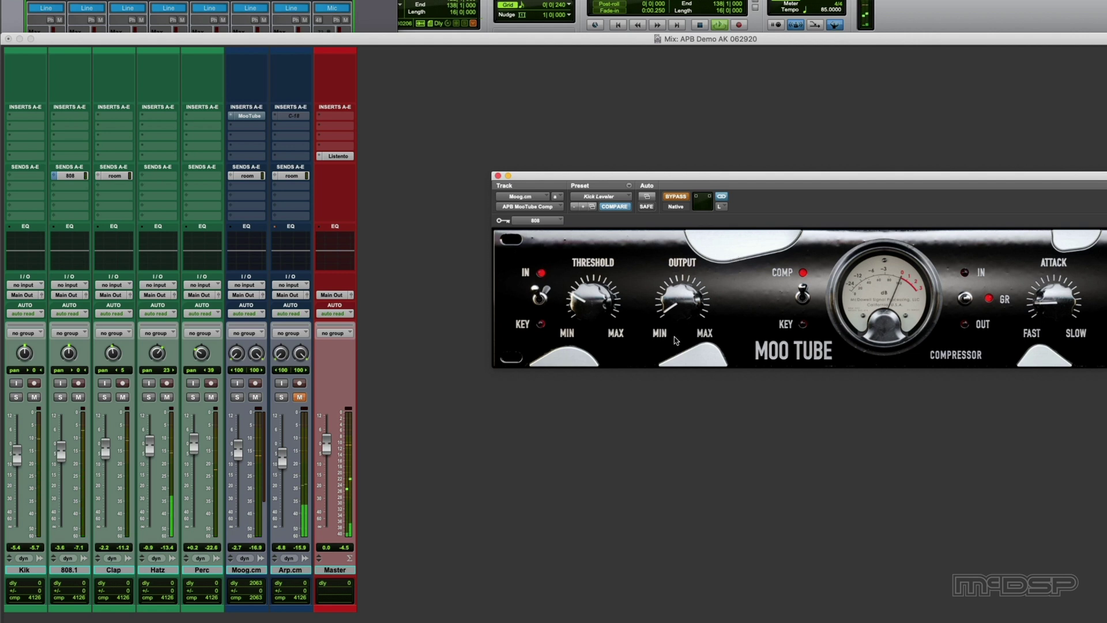
left_click(240, 456)
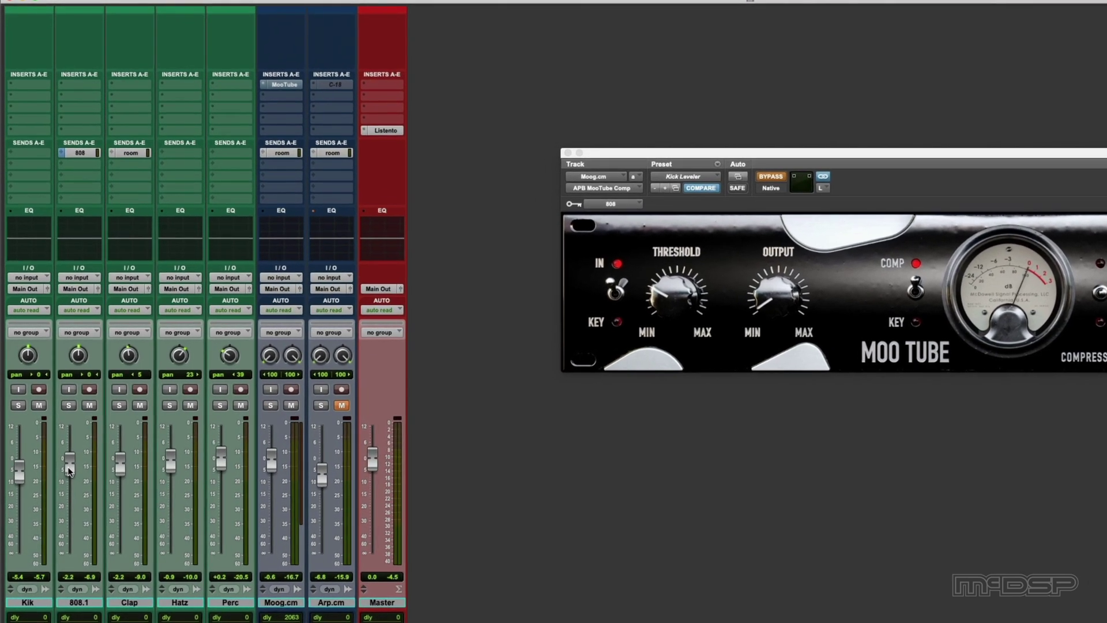
double_click(79, 603)
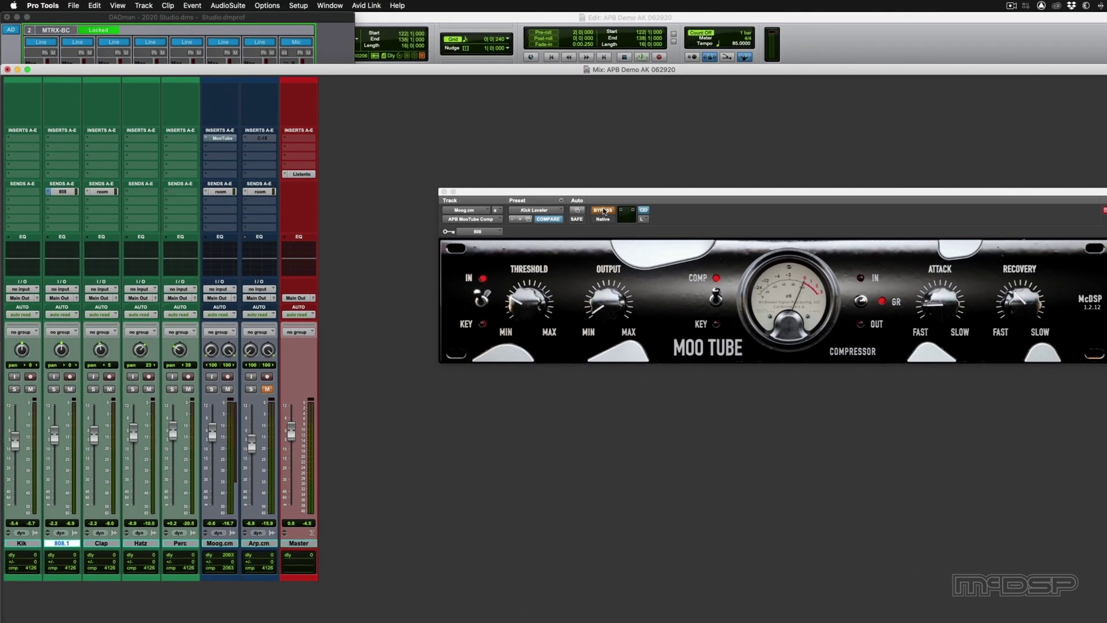
left_click(603, 211)
Toggle the Moo Tube bypass during playback, leave it engaged, and unsolo Moog.cm
left_click_drag(622, 191, 580, 195)
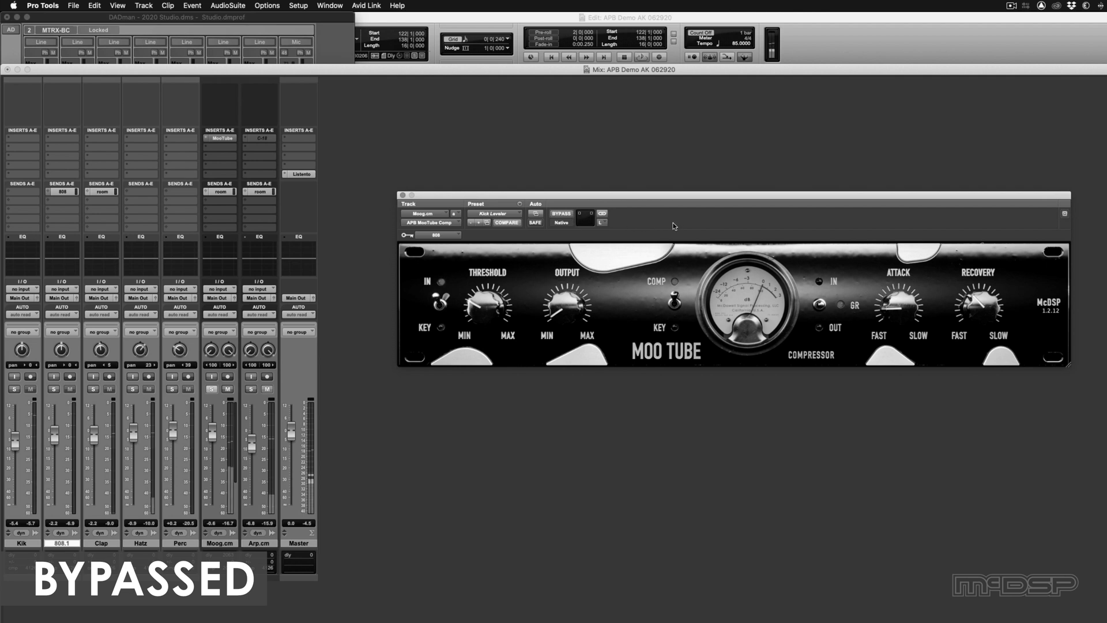
left_click(562, 214)
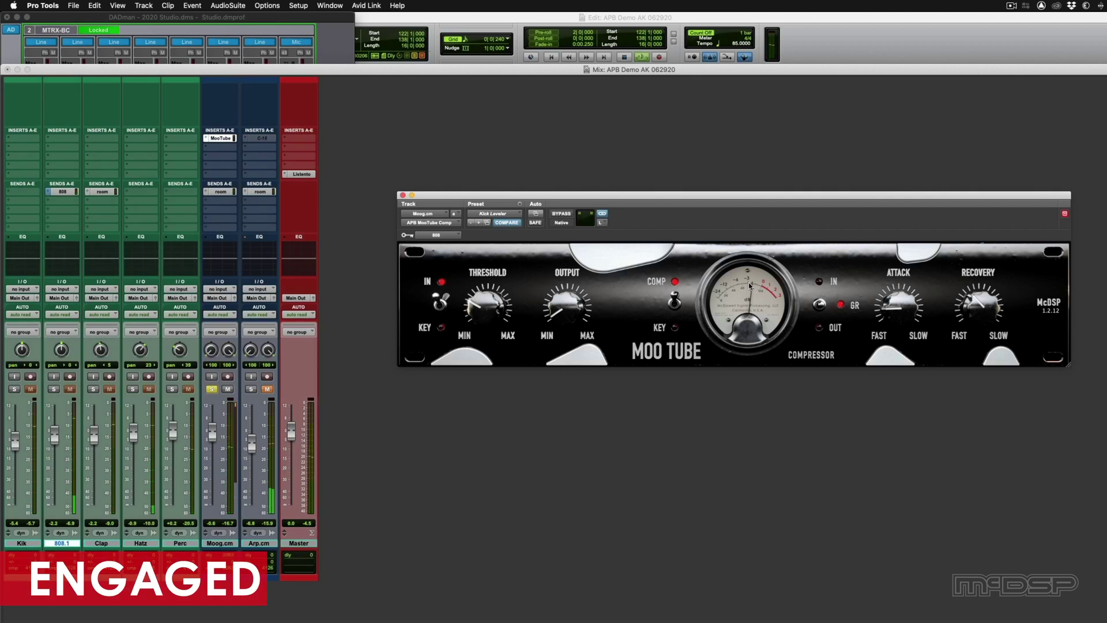
left_click(562, 214)
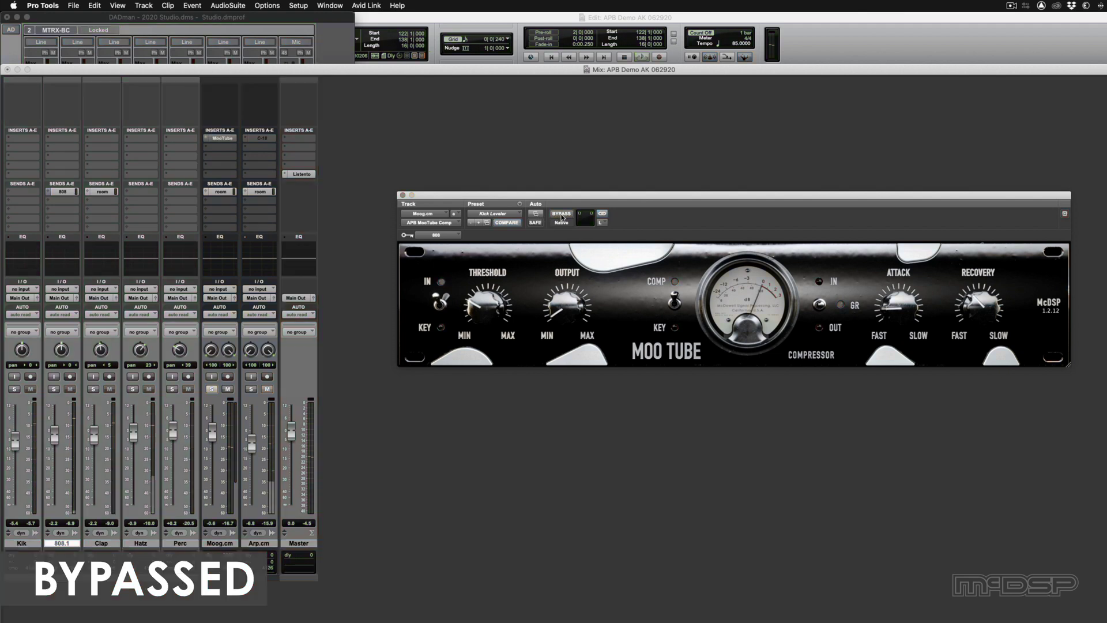
left_click(562, 215)
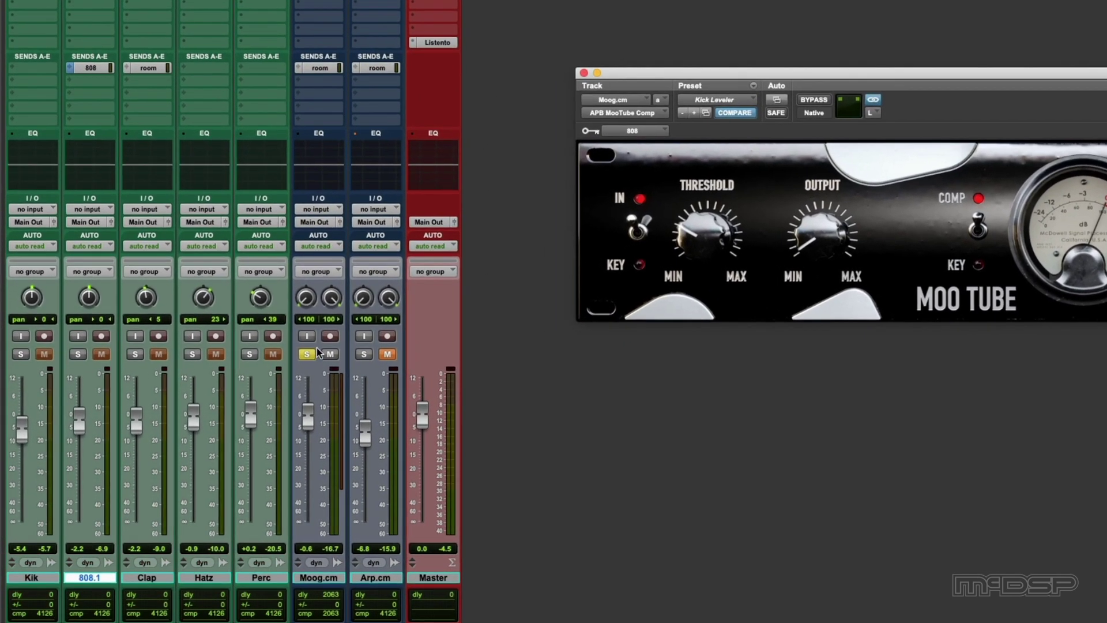
left_click(306, 356)
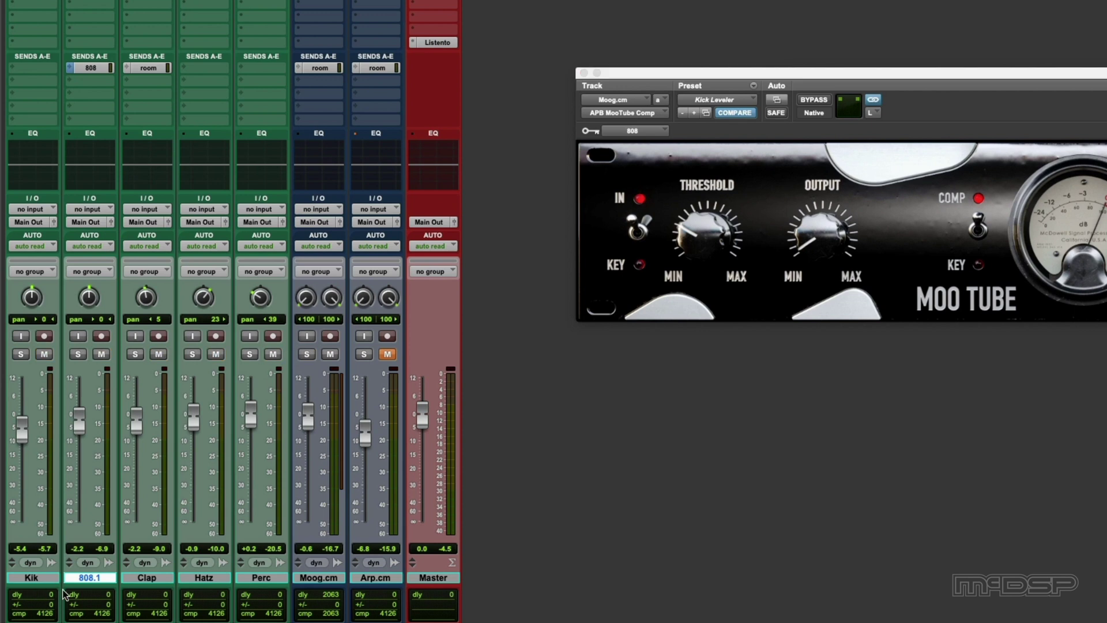
Confirm the 808.1 send goes to bus 808 and set the Moo Tube key input to 808 (Mono)
left_click(70, 71)
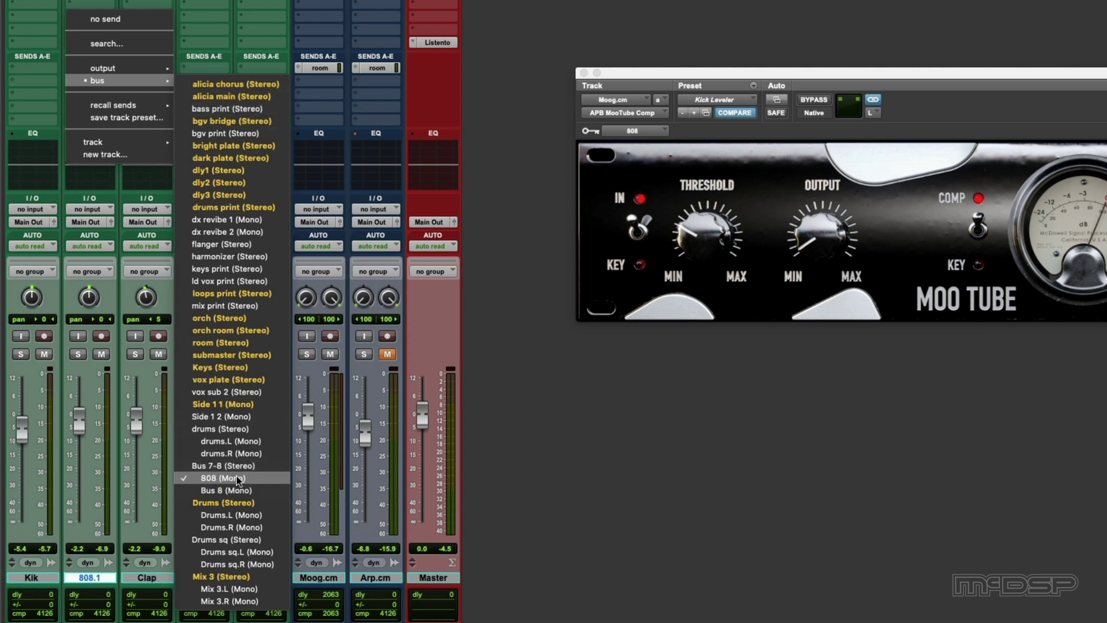
left_click(369, 475)
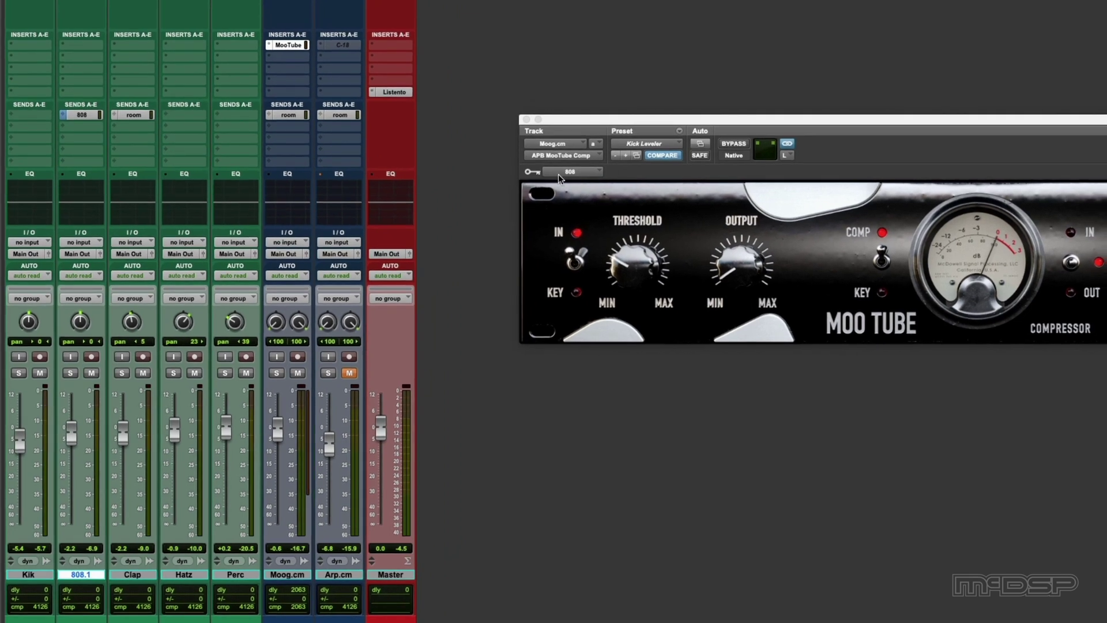
left_click(558, 174)
mouse_move(574, 175)
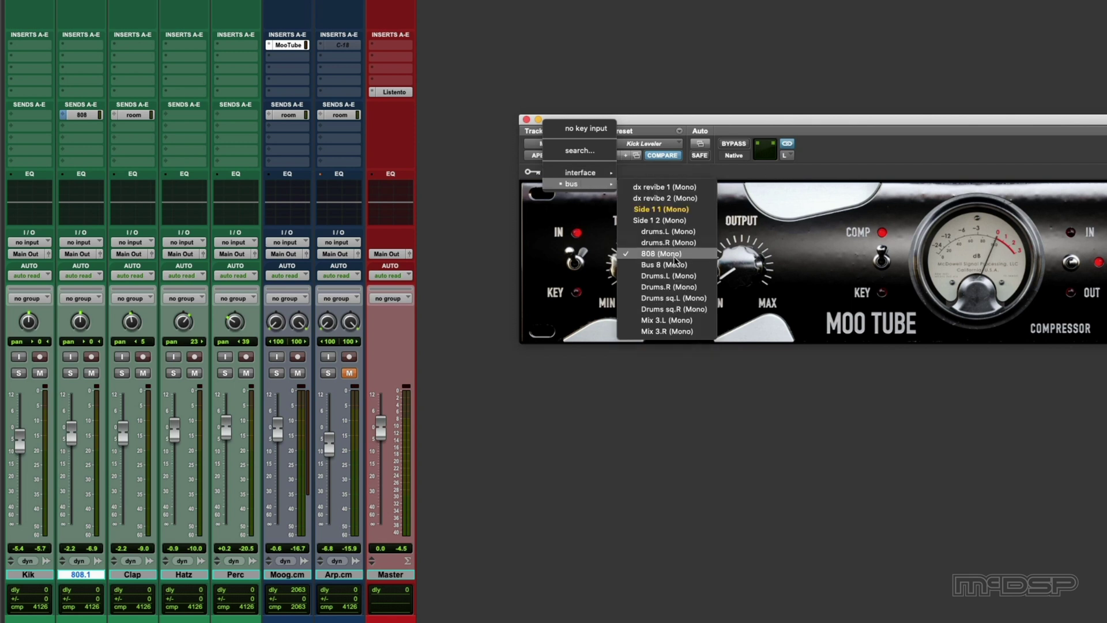
left_click(674, 260)
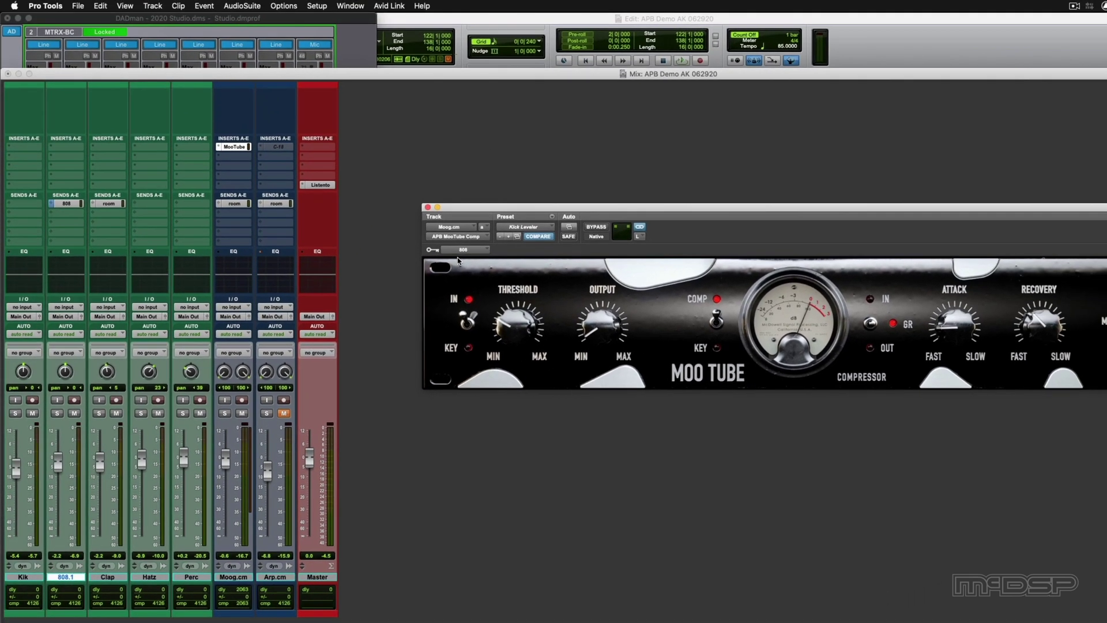
Switch the Moo Tube toggle to KEY and solo the Moog.cm track
left_click(69, 205)
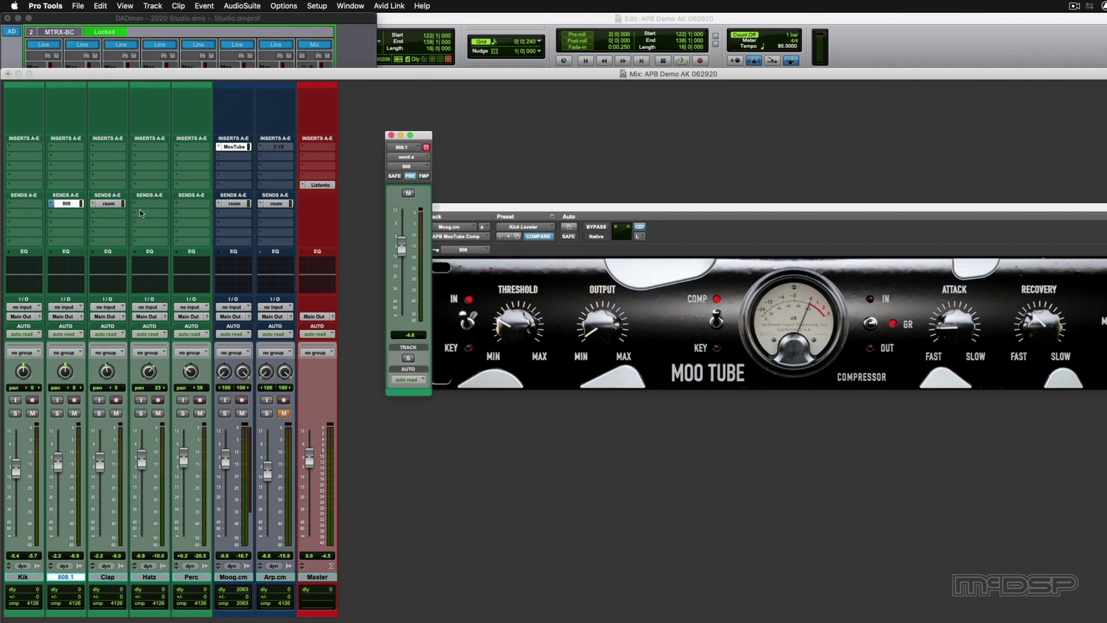
left_click(391, 135)
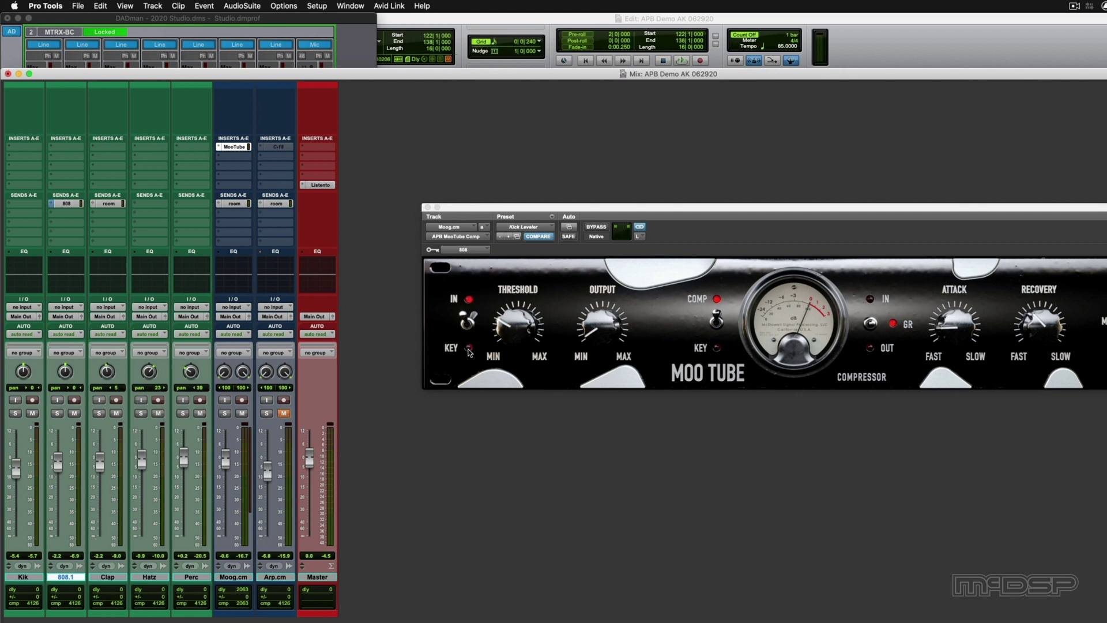
left_click(469, 349)
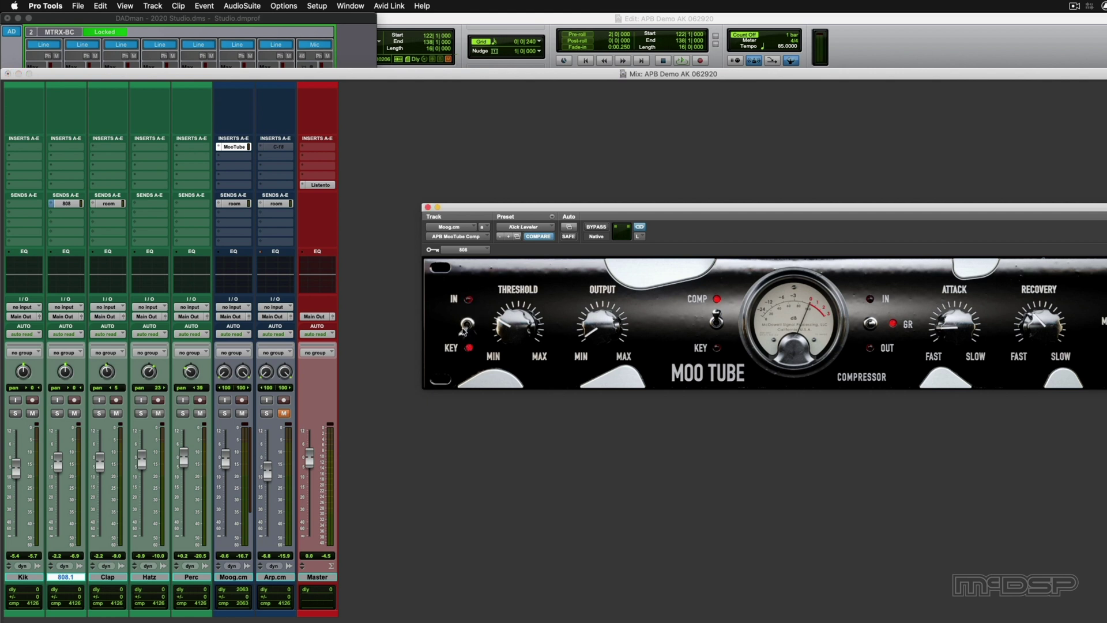
left_click(65, 420)
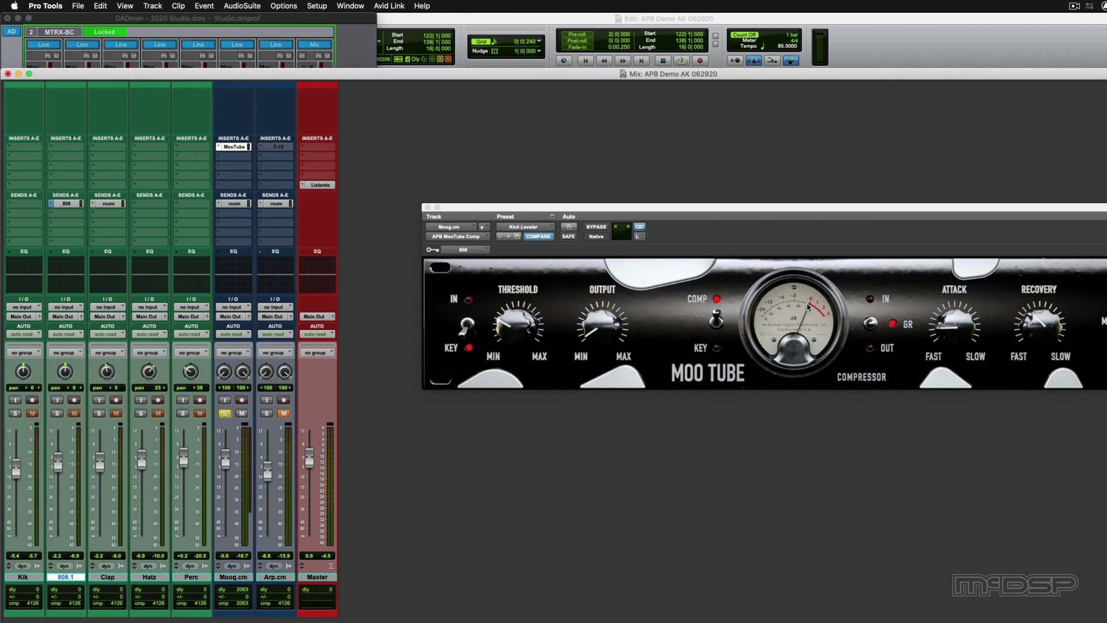
Play the mix with 808.1 soloed alongside the bass, then clear all solos
key("space")
left_click(57, 413)
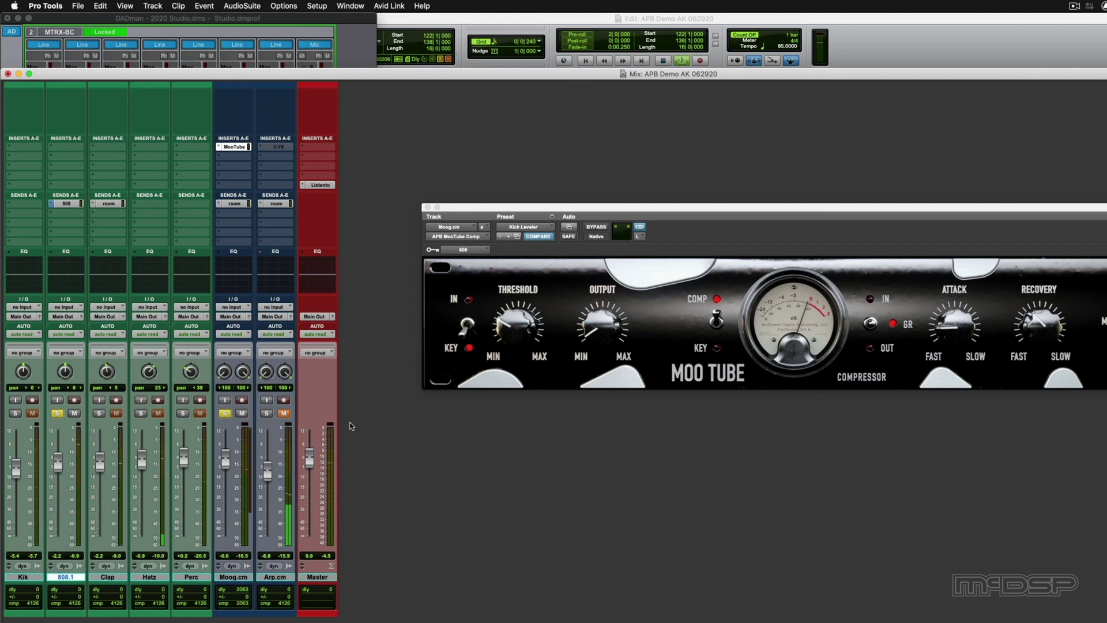
left_click(57, 413)
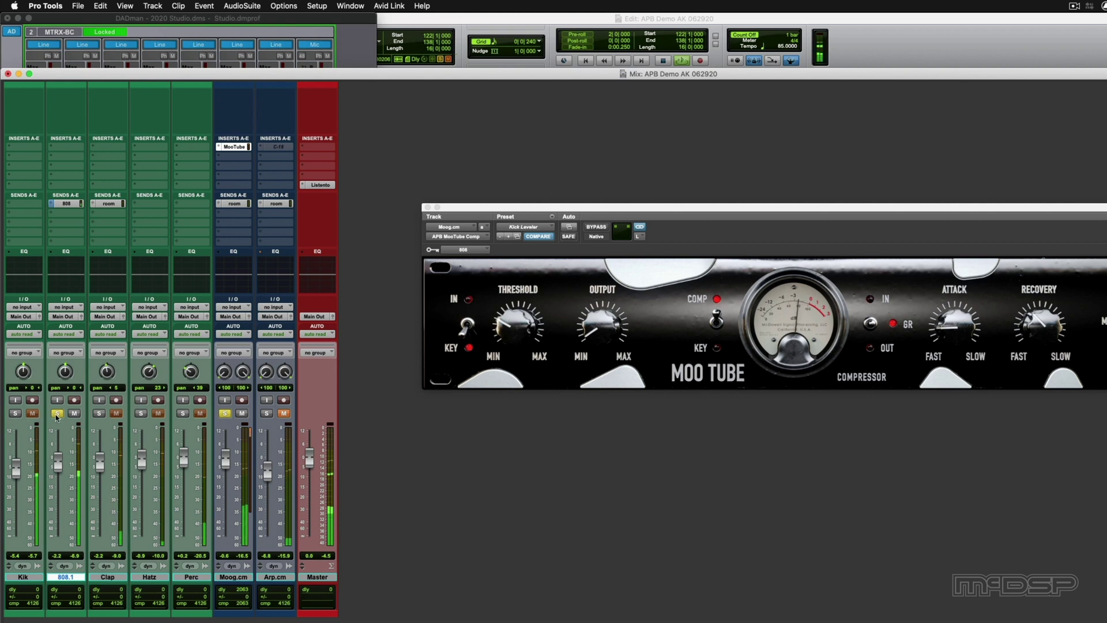
left_click(57, 414, "alt")
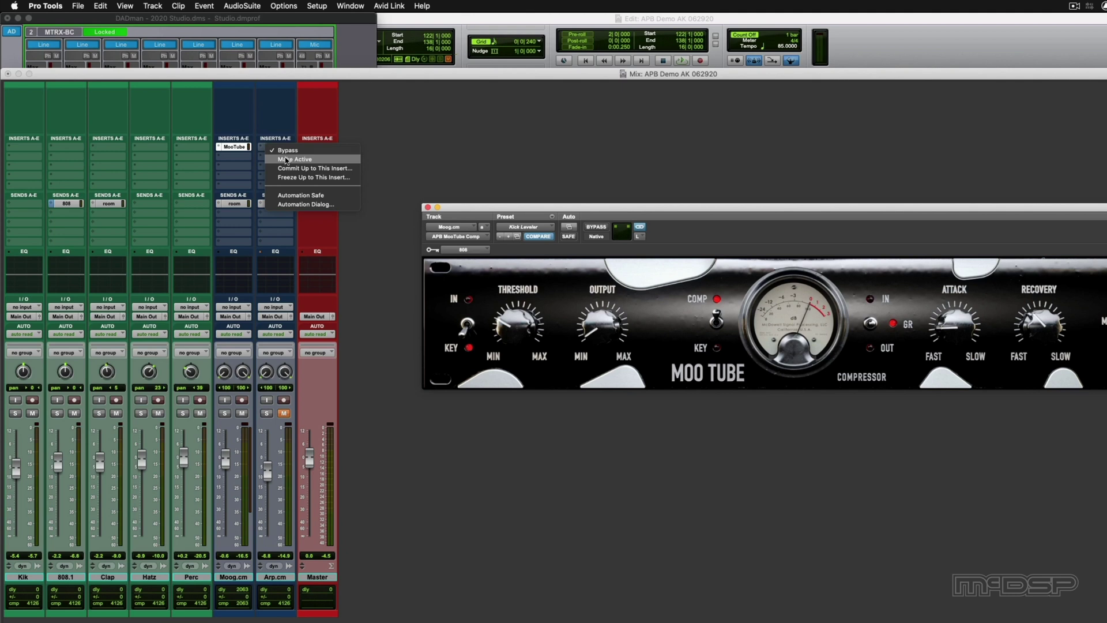
Unmute Arp.cm and engage its C-18 Compressor with the Arp Control preset
left_click(285, 162)
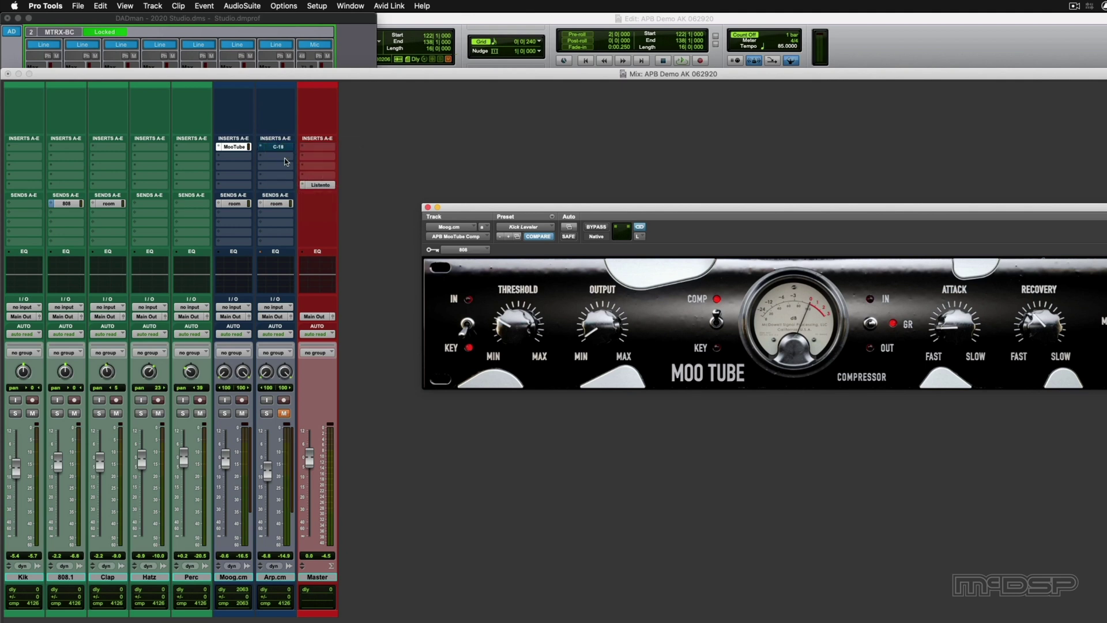
left_click(283, 413)
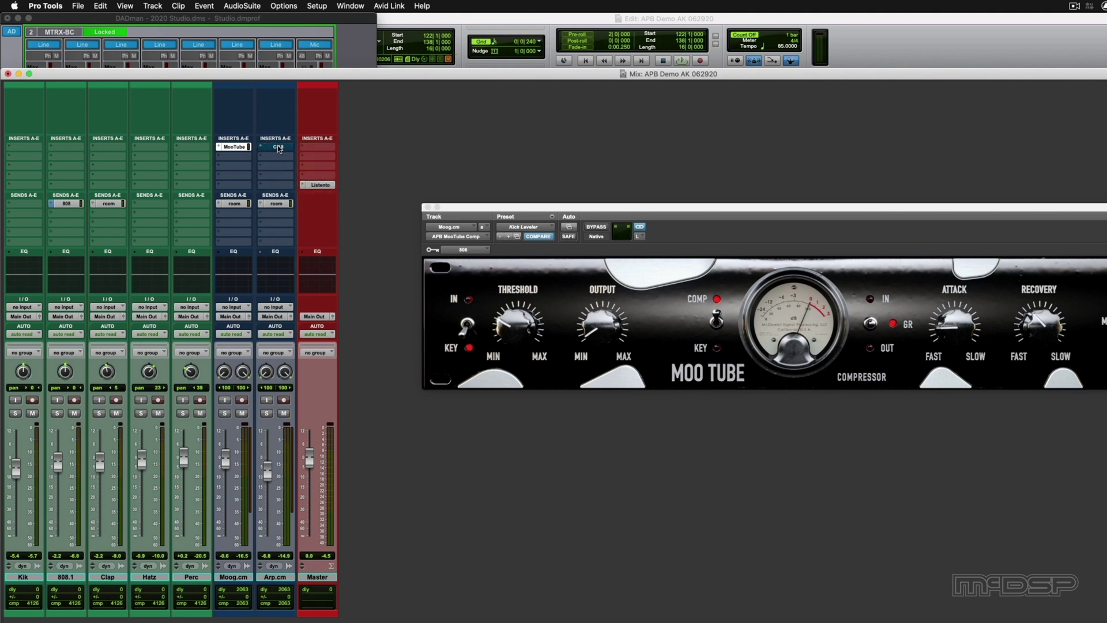
left_click(278, 147)
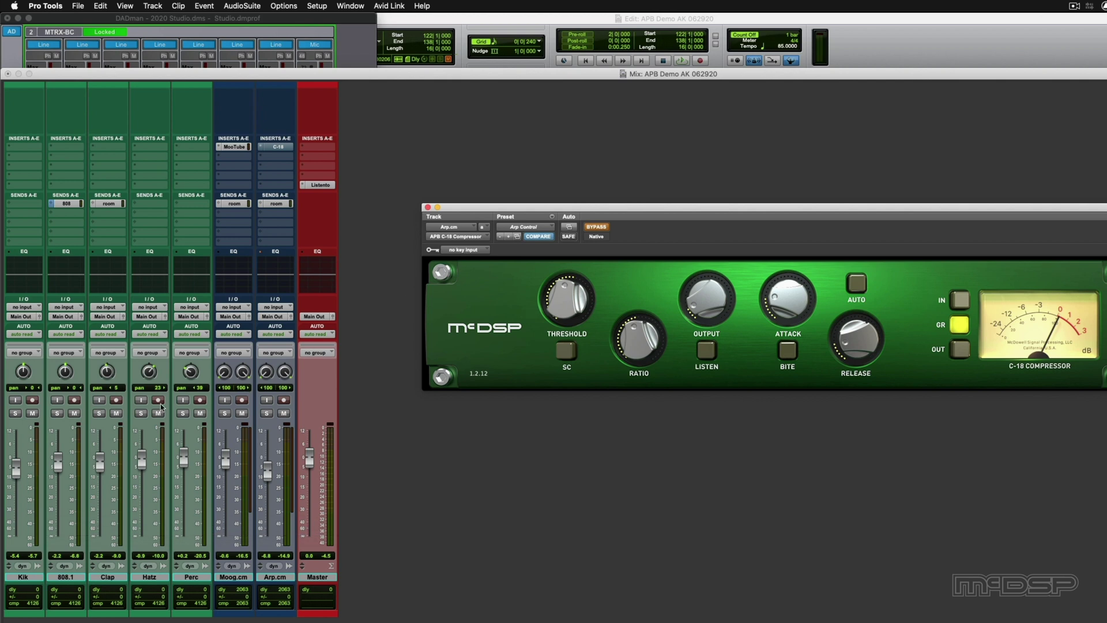
left_click(599, 227)
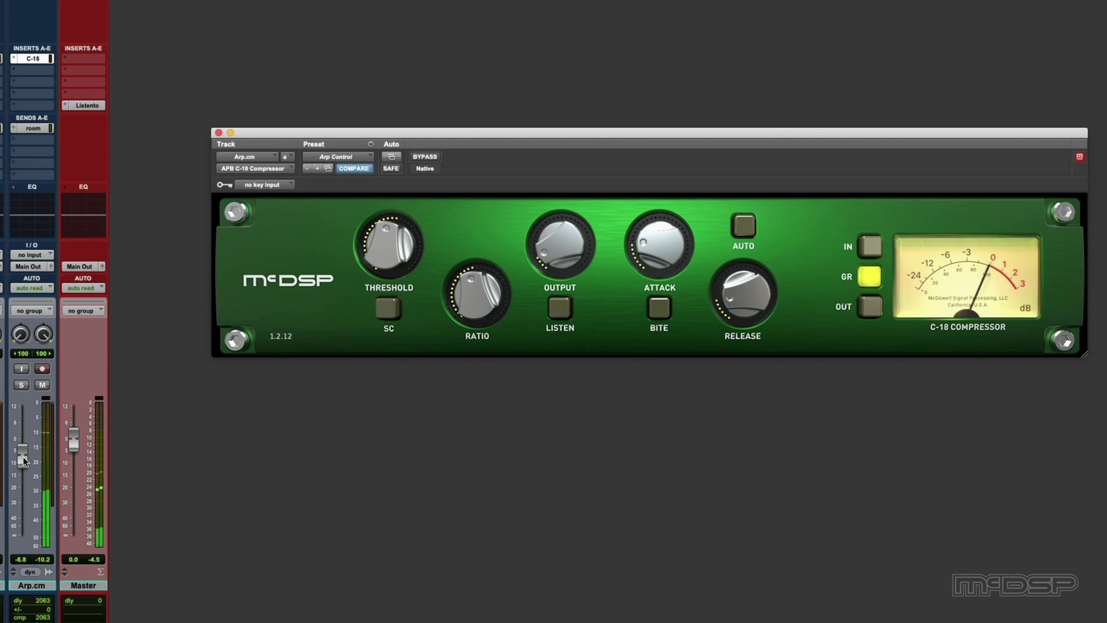
Nudge the Arp.cm fader up, solo it, and bring the C-18 threshold to about -33
left_click_drag(23, 459, 24, 456)
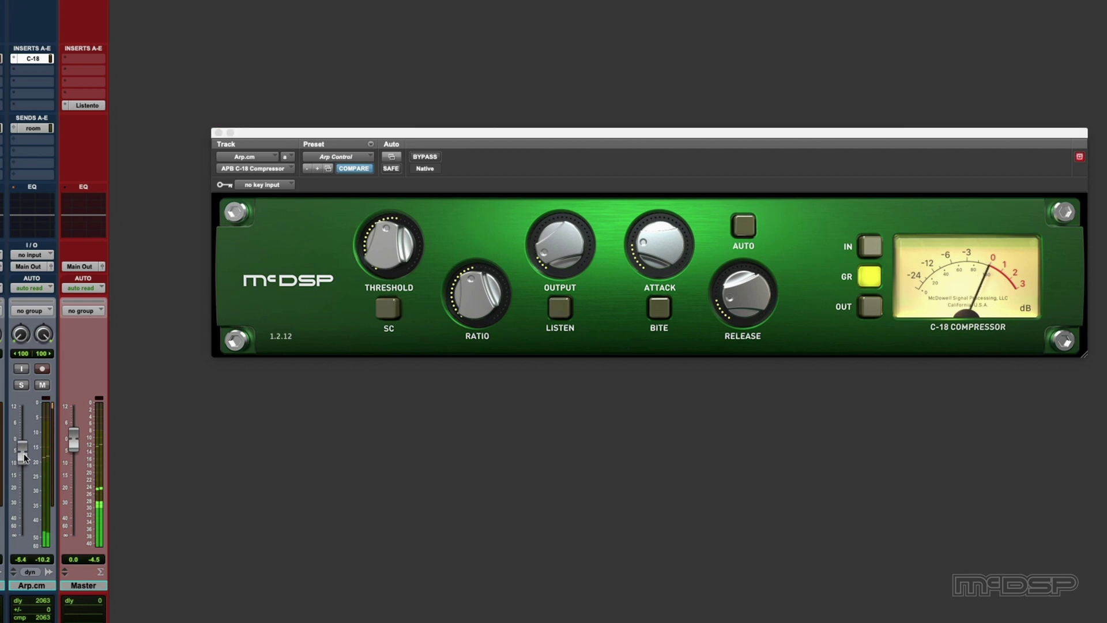
left_click(21, 385)
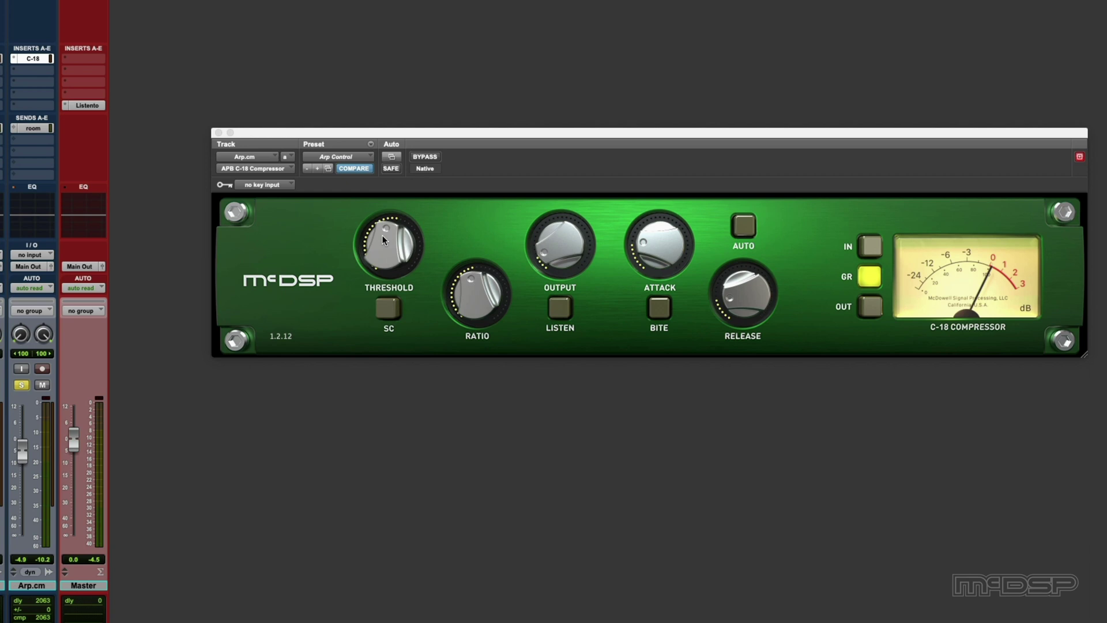
mouse_move(382, 234)
left_mouse_down()
mouse_move(367, 266)
mouse_move(374, 237)
left_mouse_up()
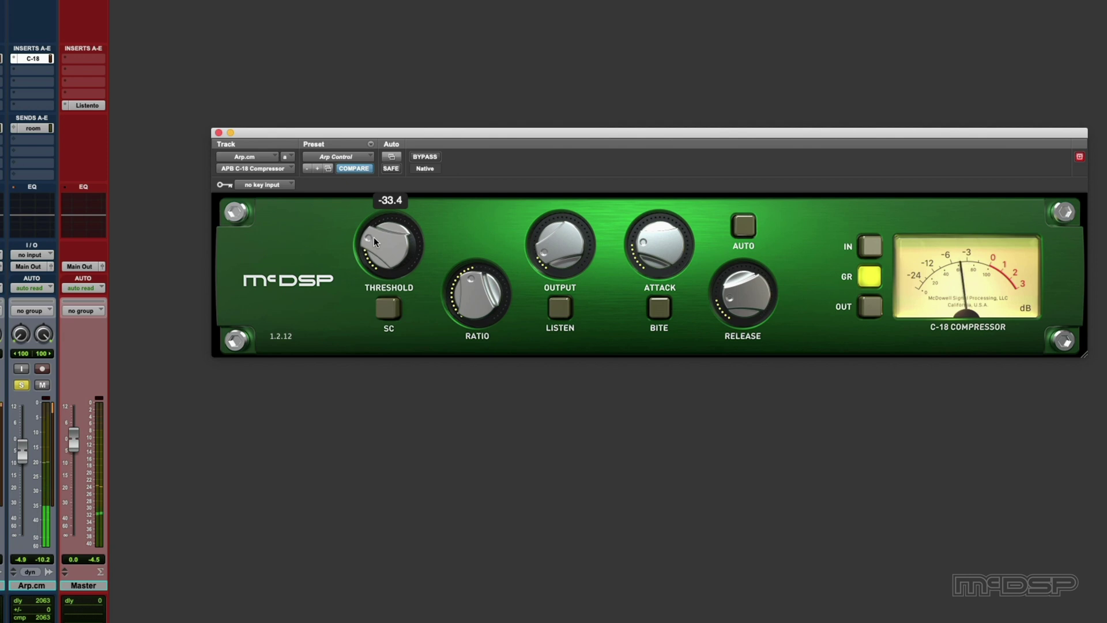
left_click_drag(374, 237, 373, 237)
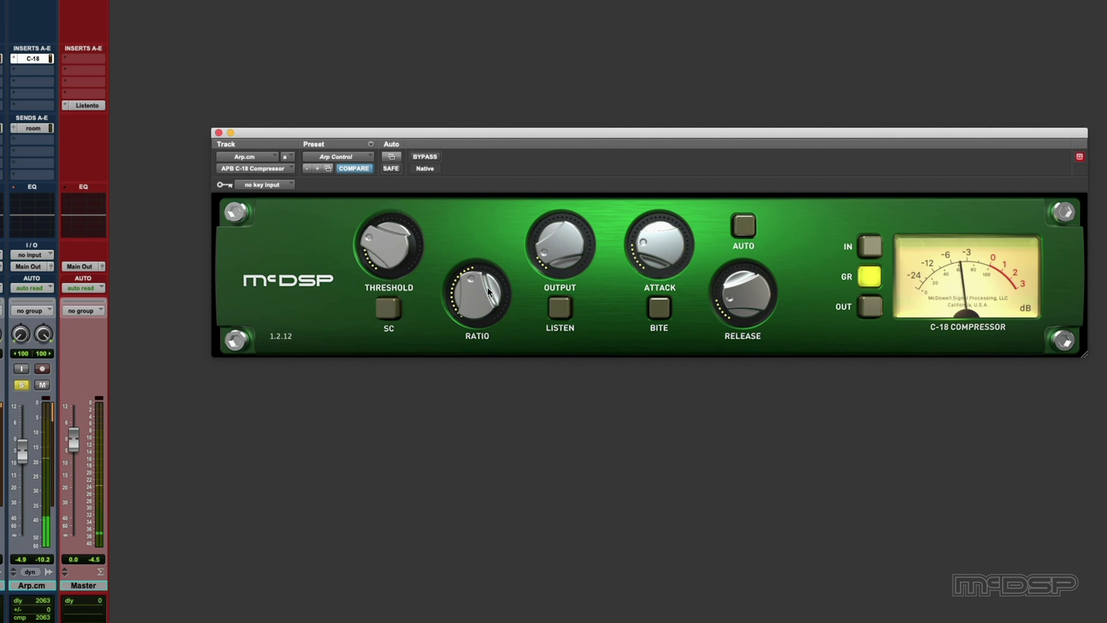
left_click_drag(473, 282, 468, 288)
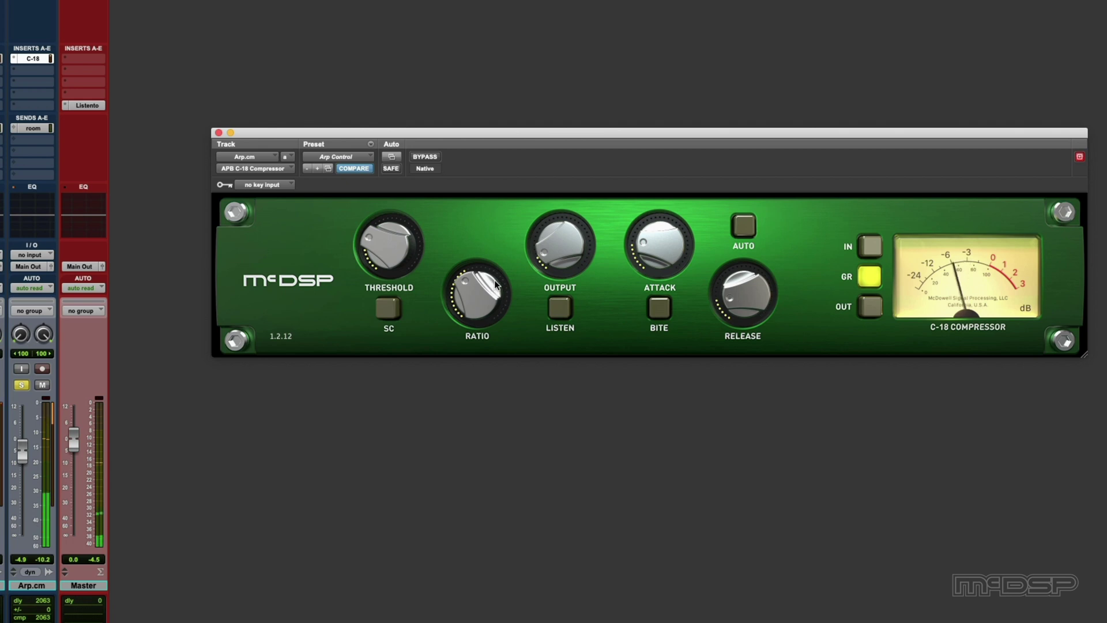
A/B the C-18 Bite on the arp, soloed and in the mix, leaving Bite on and Arp.cm unsoloed
left_click(21, 385)
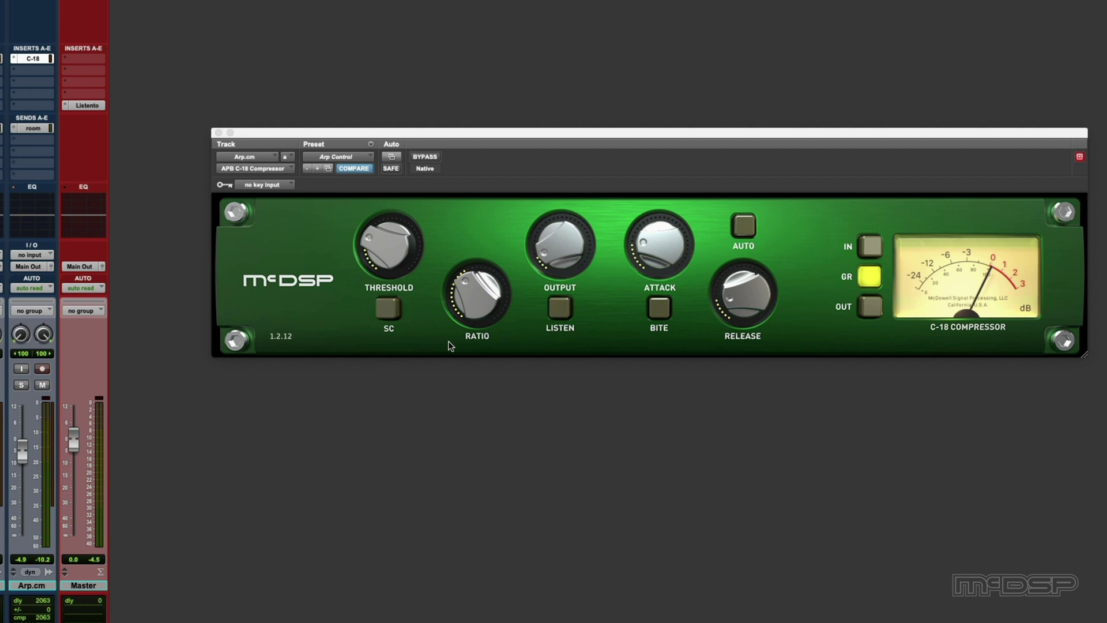
left_click(659, 309)
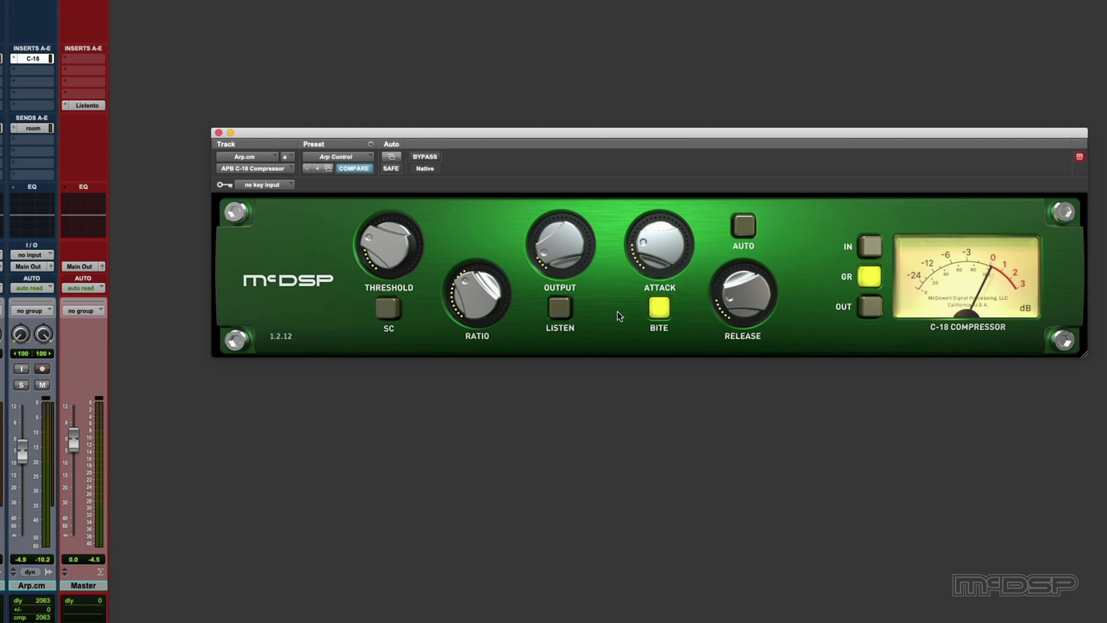
left_click(658, 306)
left_click(22, 384)
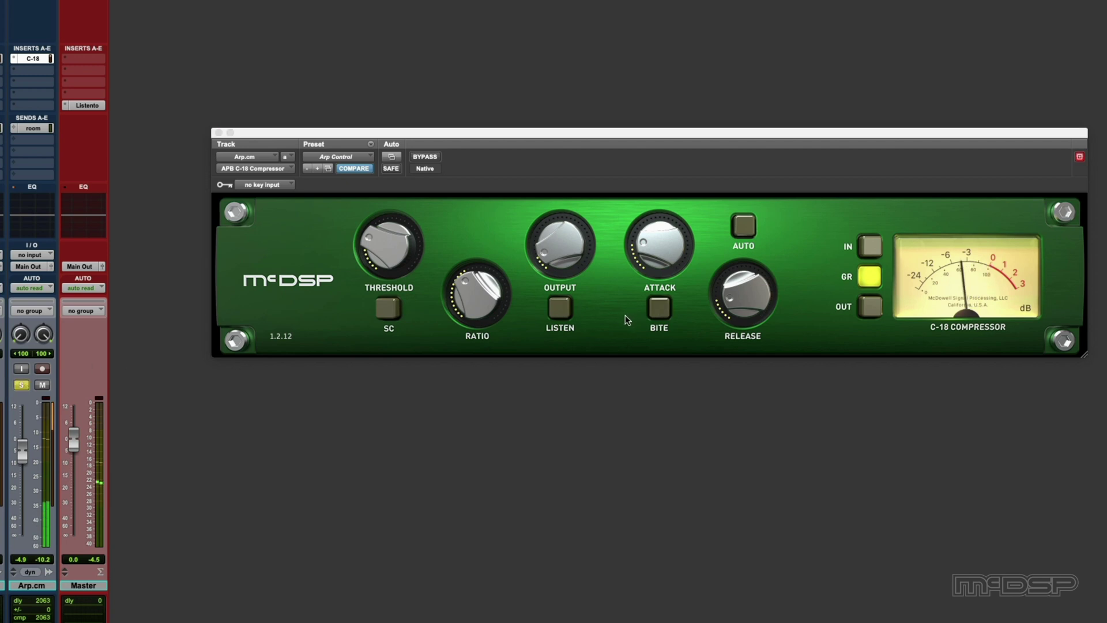
left_click(658, 309)
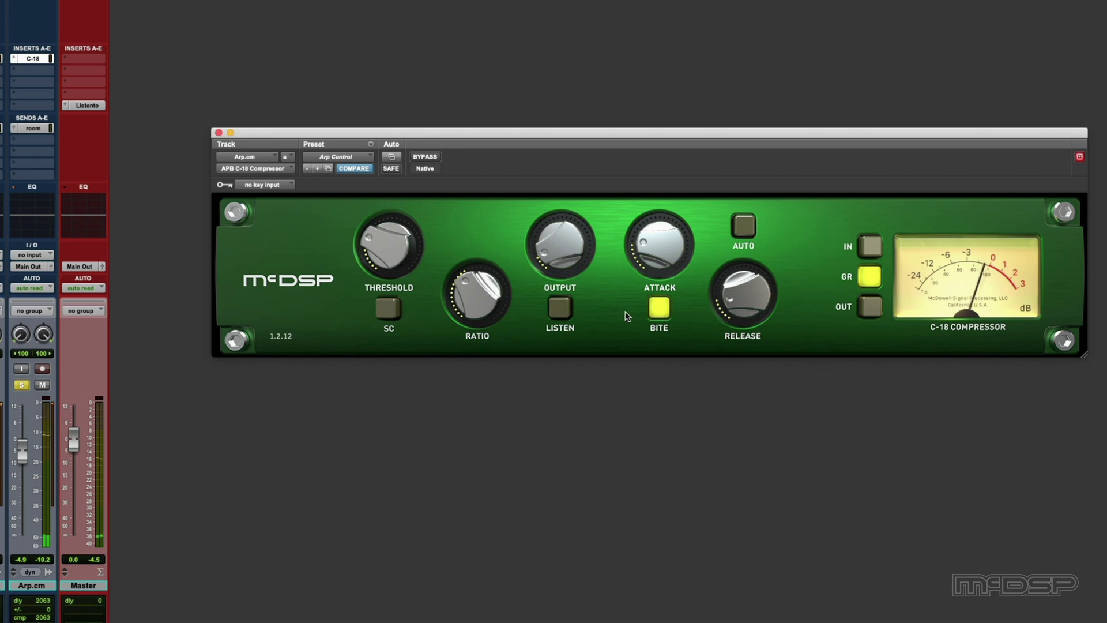
left_click(658, 308)
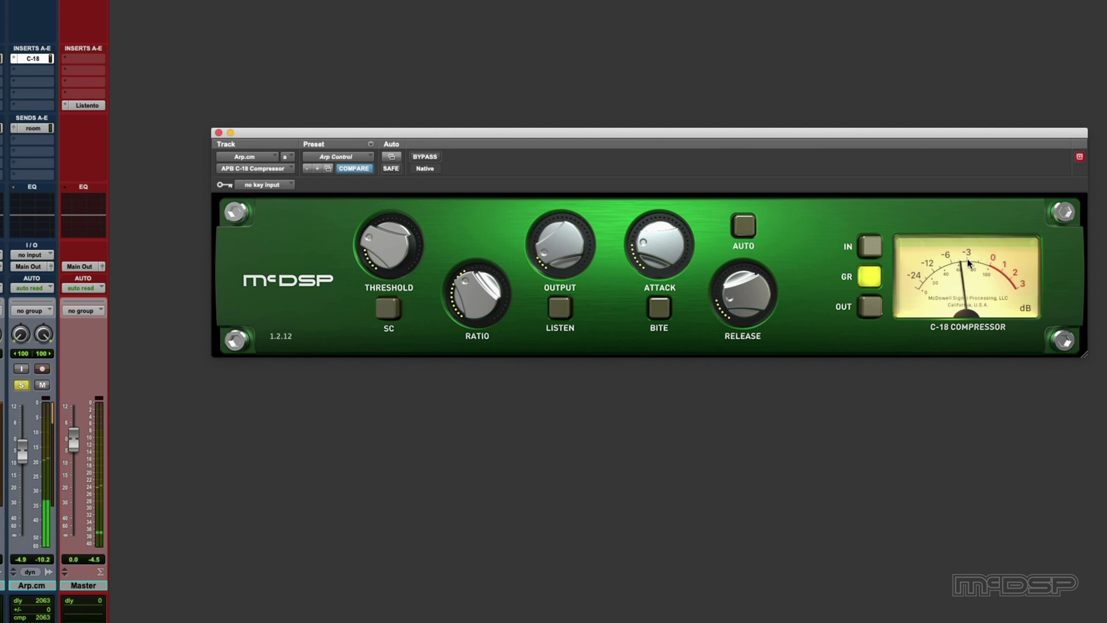
left_click(660, 314)
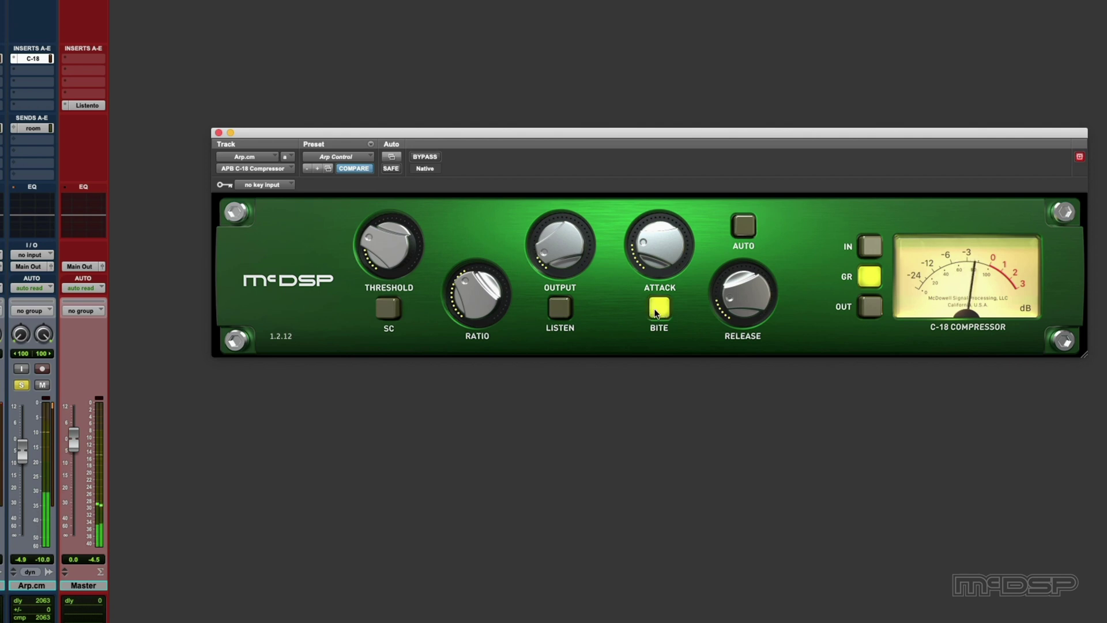
left_click(21, 385)
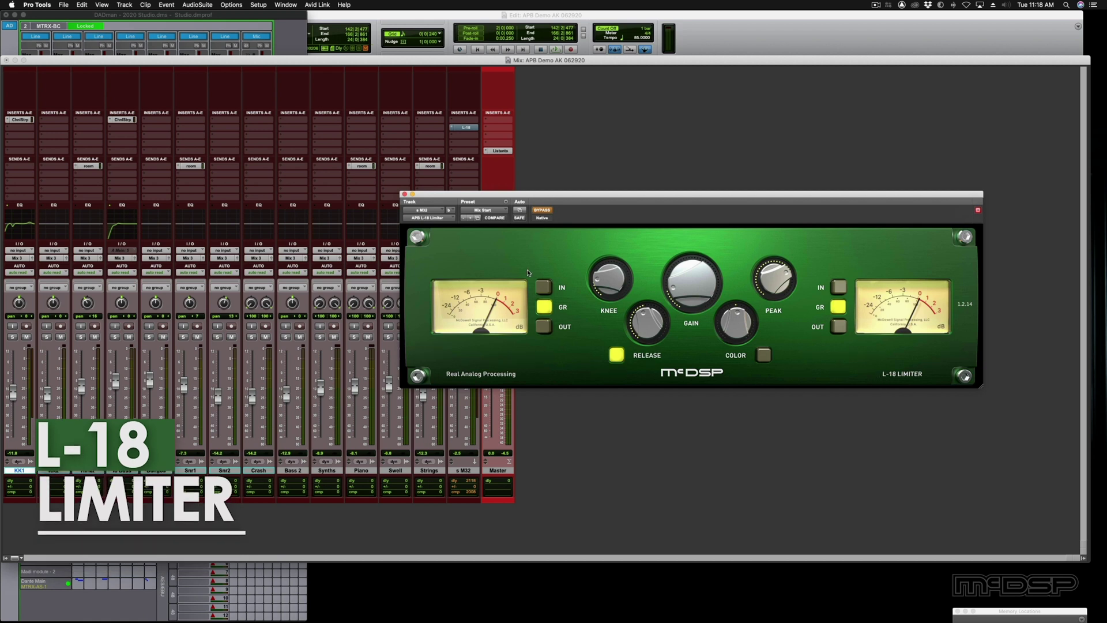
Reposition the L-18 Limiter plug-in window on the s M32 mix bus
left_click_drag(506, 195, 520, 200)
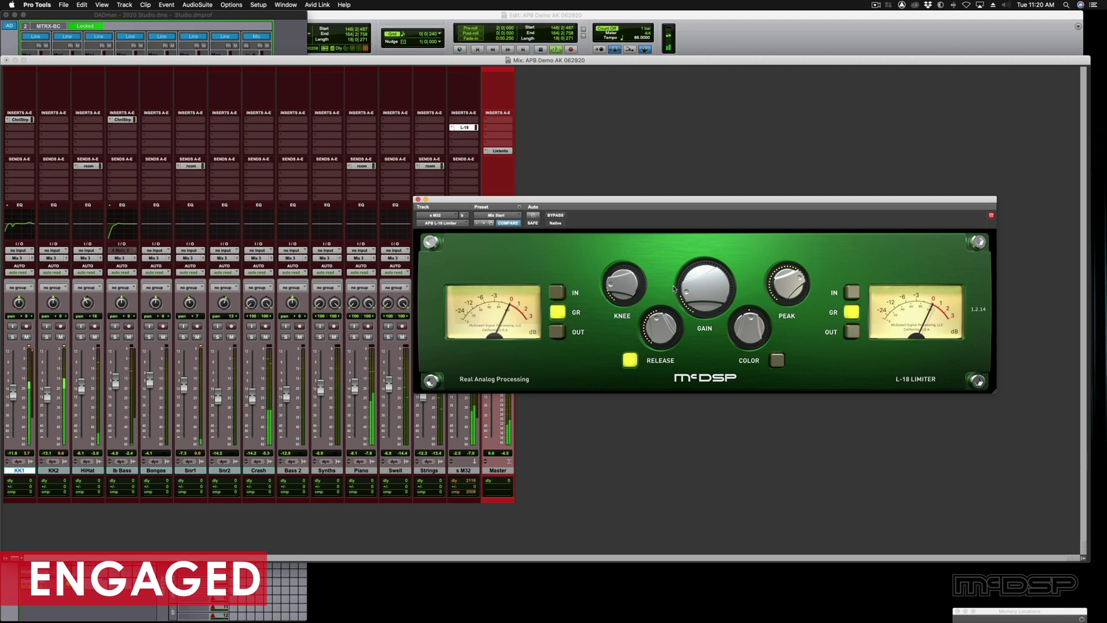
Raise the L-18 Limiter GAIN knob from 7.2 to about 9.7 and confirm the reading
mouse_move(692, 288)
left_click_drag(691, 288, 694, 276)
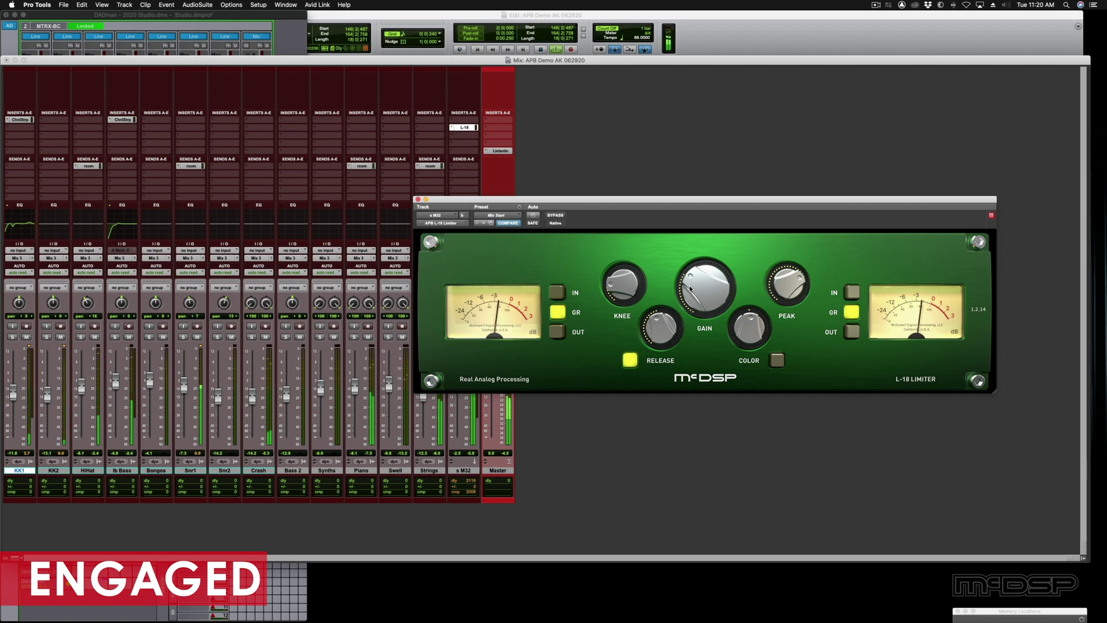
left_click(690, 289)
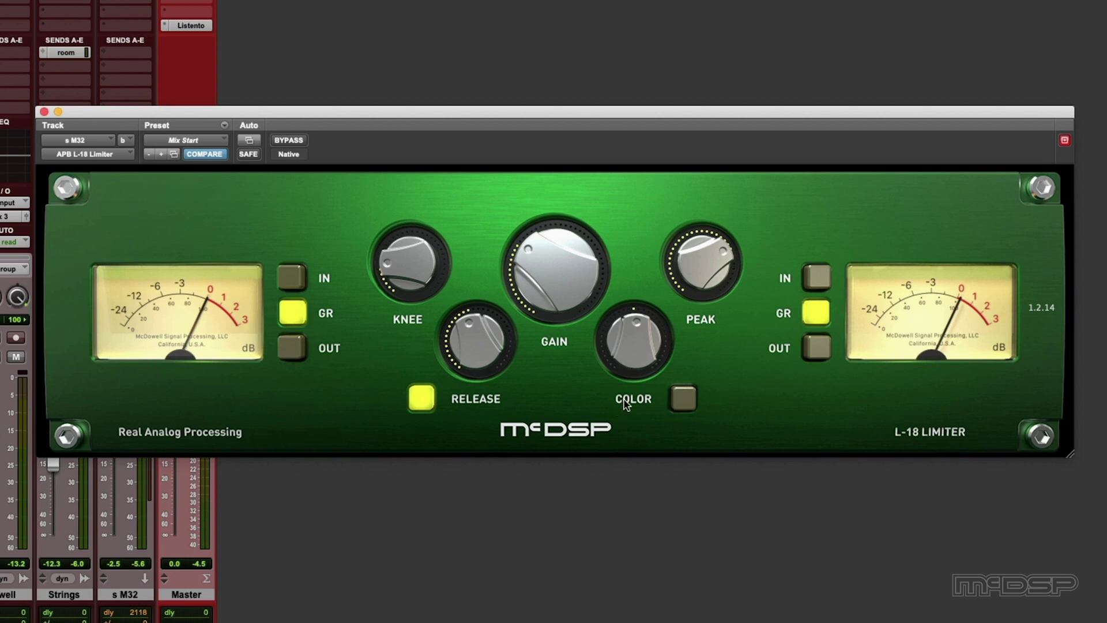
Enable L-18 Color, sweep it to about 50, then -53, then back near neutral
left_click(684, 399)
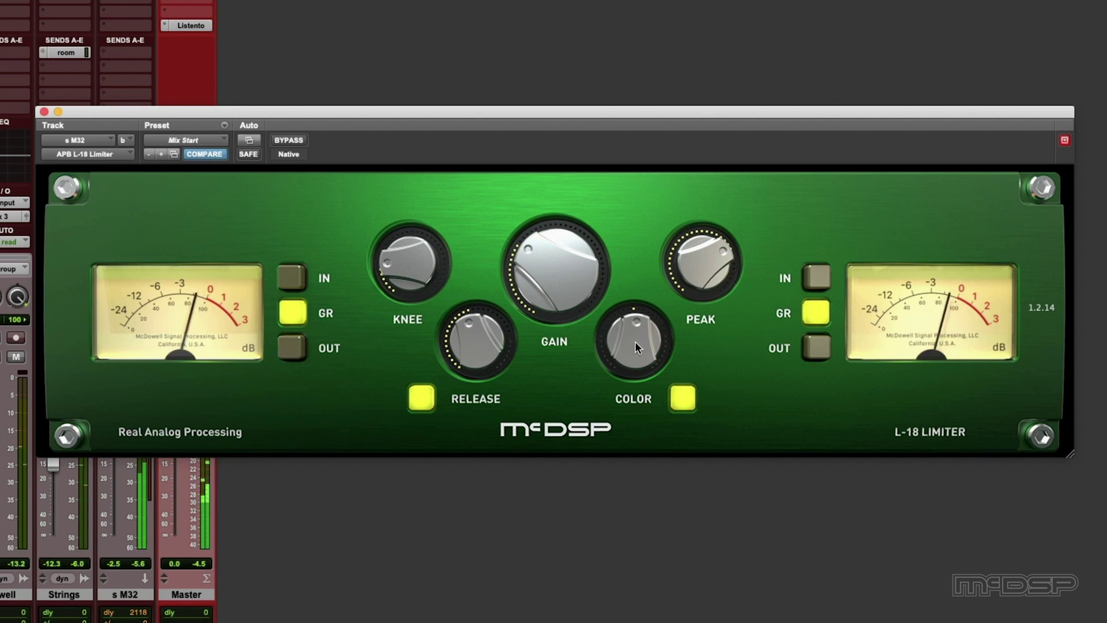
left_click_drag(628, 342, 639, 300)
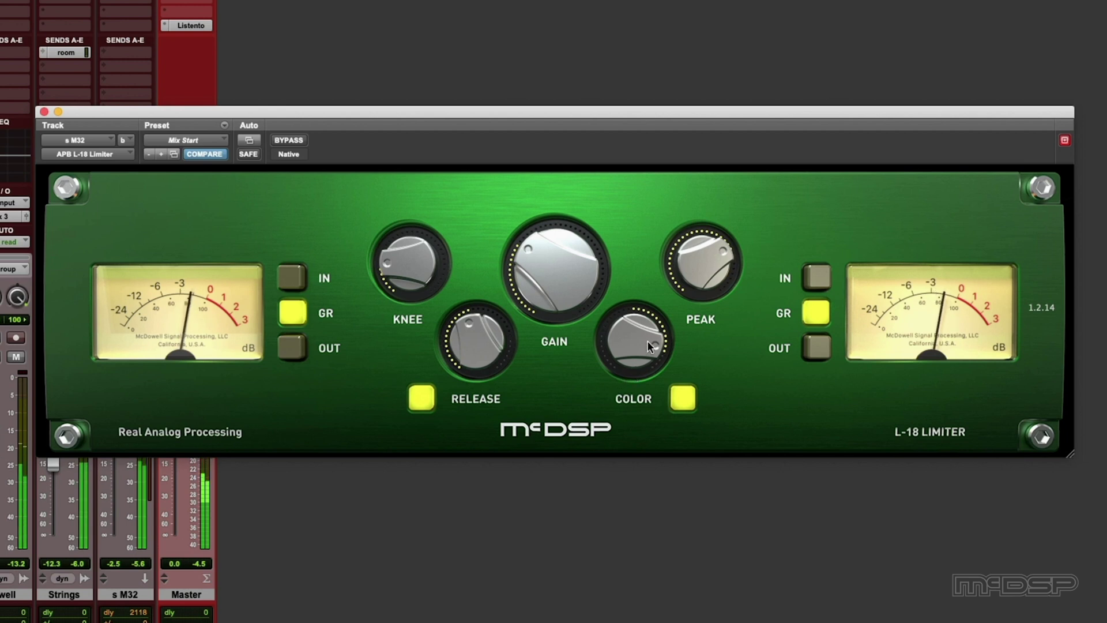
left_click_drag(640, 339, 608, 430)
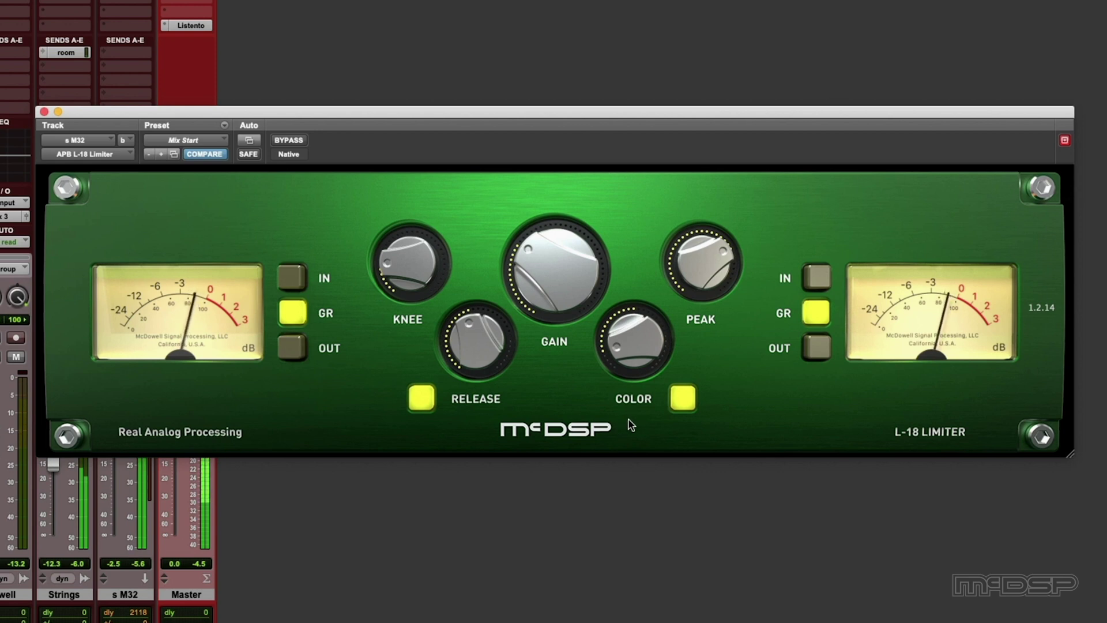
left_click_drag(642, 364, 664, 295)
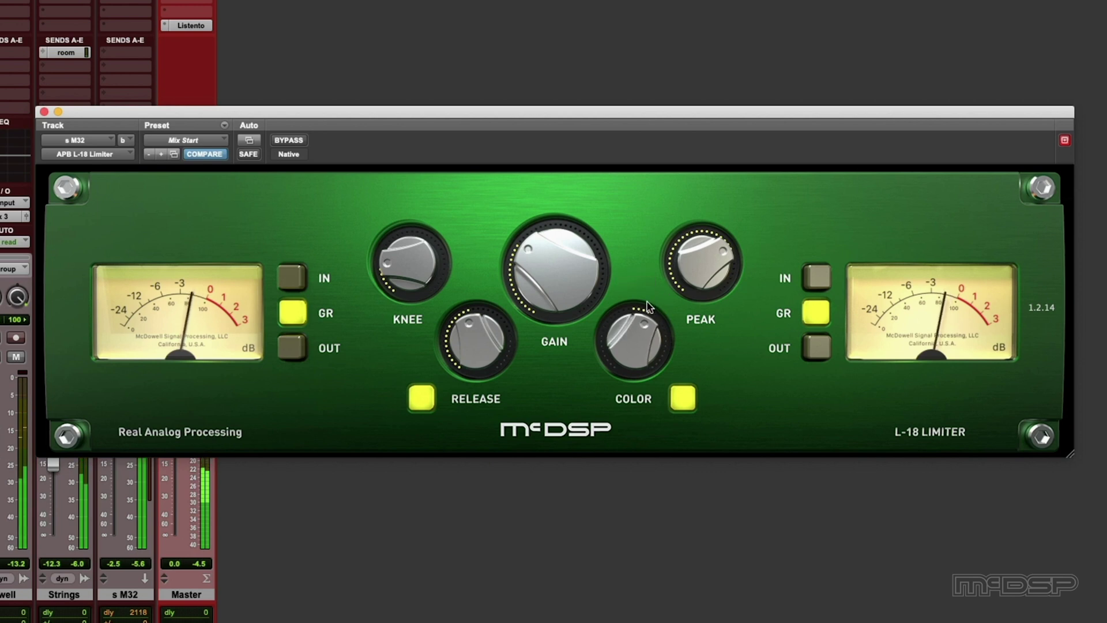